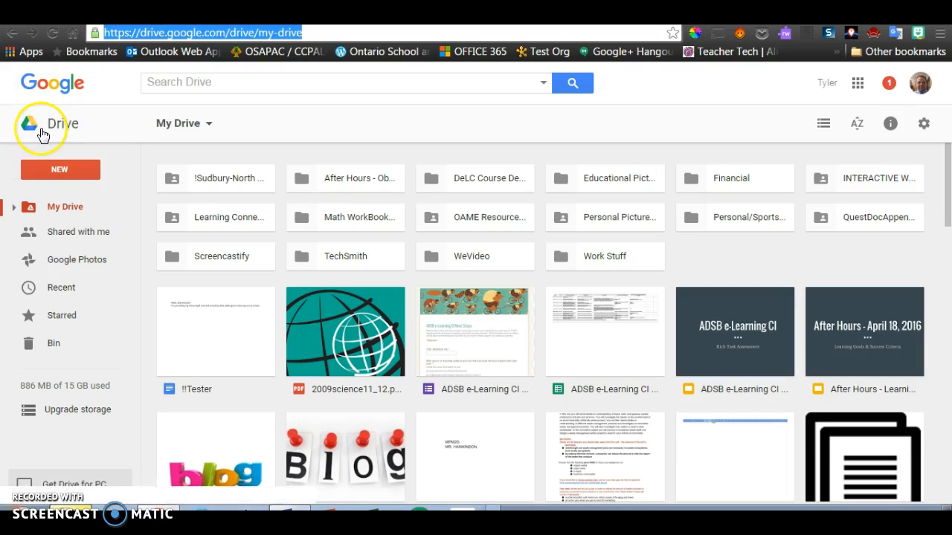
# - Launch Google Drive from Chrome's apps page to reach My Drive
pyautogui.click(31, 54)
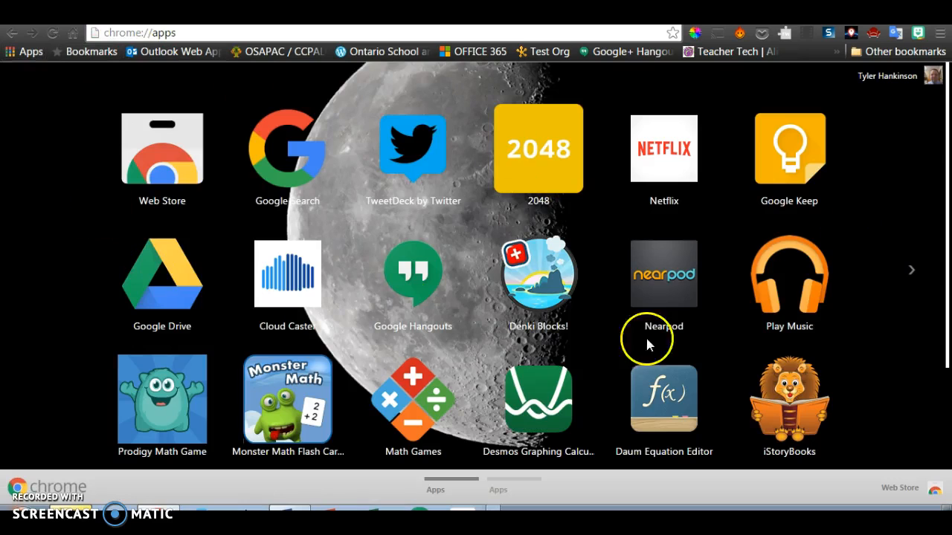
pyautogui.click(160, 286)
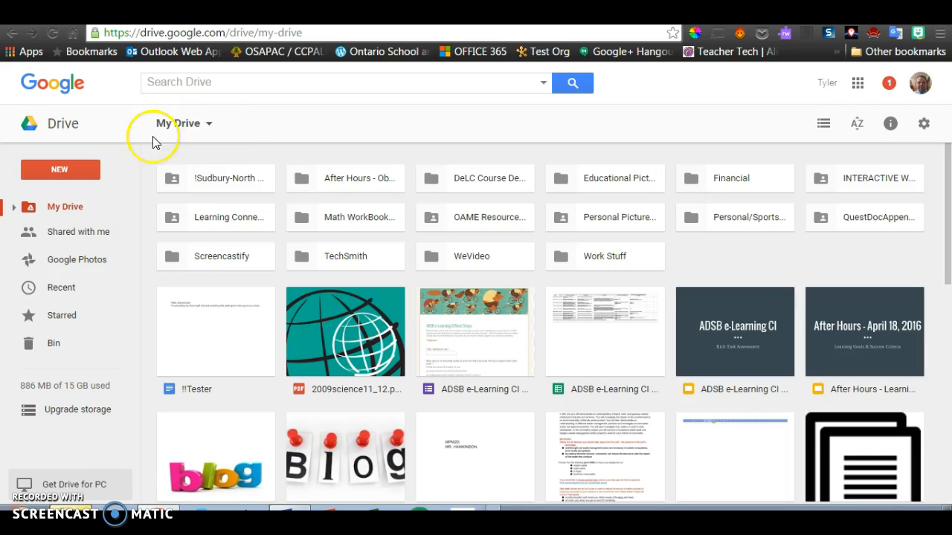
# - Create a My Drive folder named with the teacher's name plus '2016' and open it
pyautogui.click(209, 126)
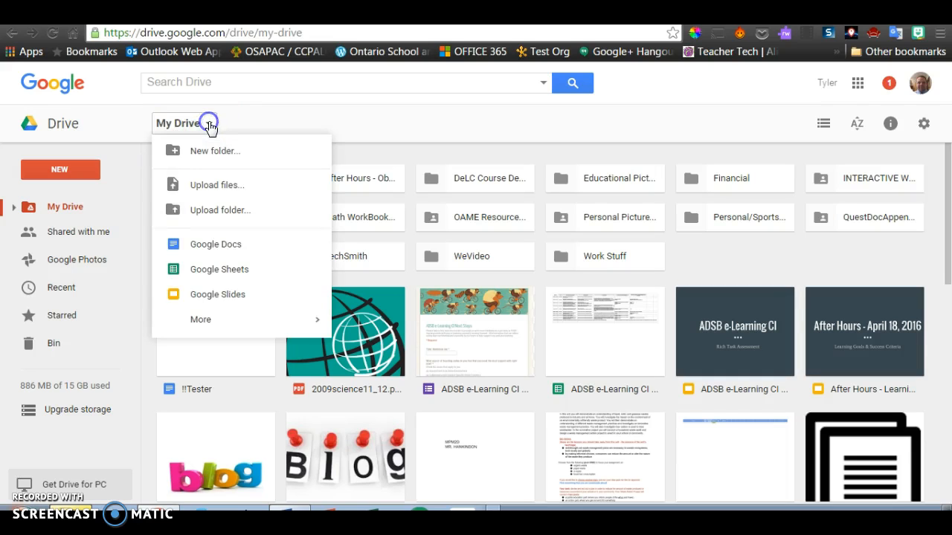
pyautogui.click(204, 152)
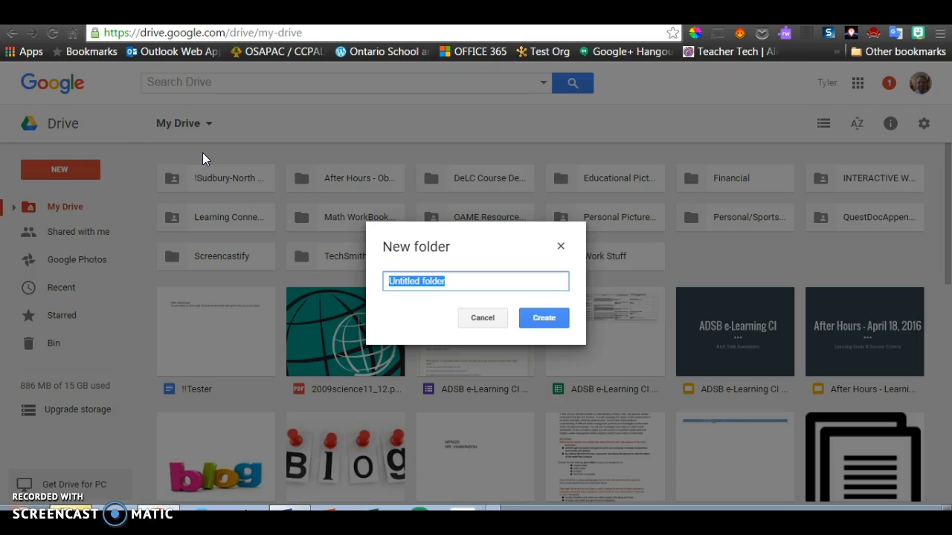
pyautogui.write('Mr. Hankinson 2016')
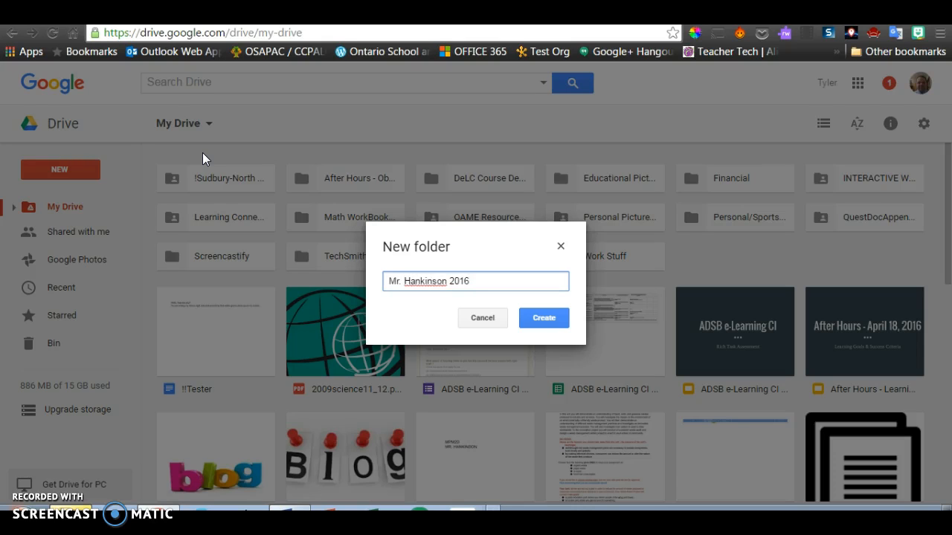
pyautogui.click(551, 324)
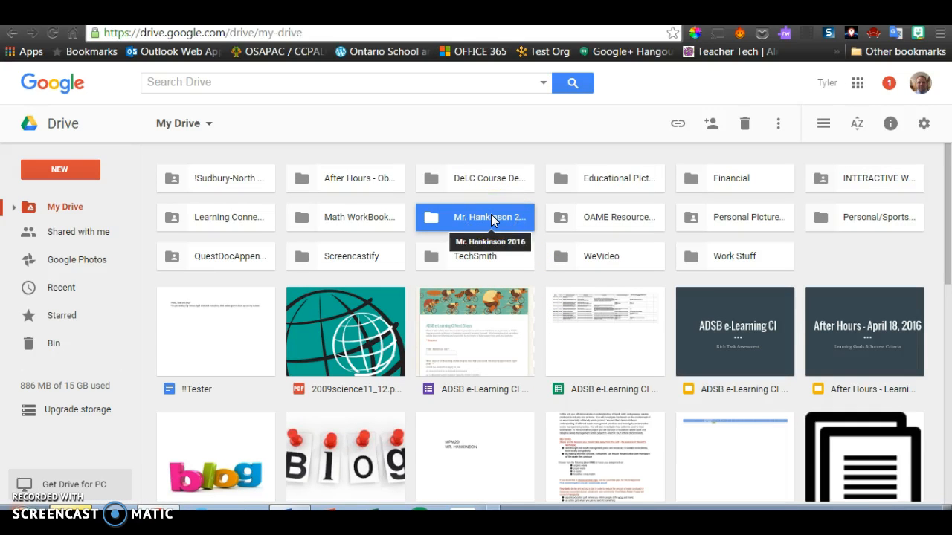
pyautogui.doubleClick(491, 215)
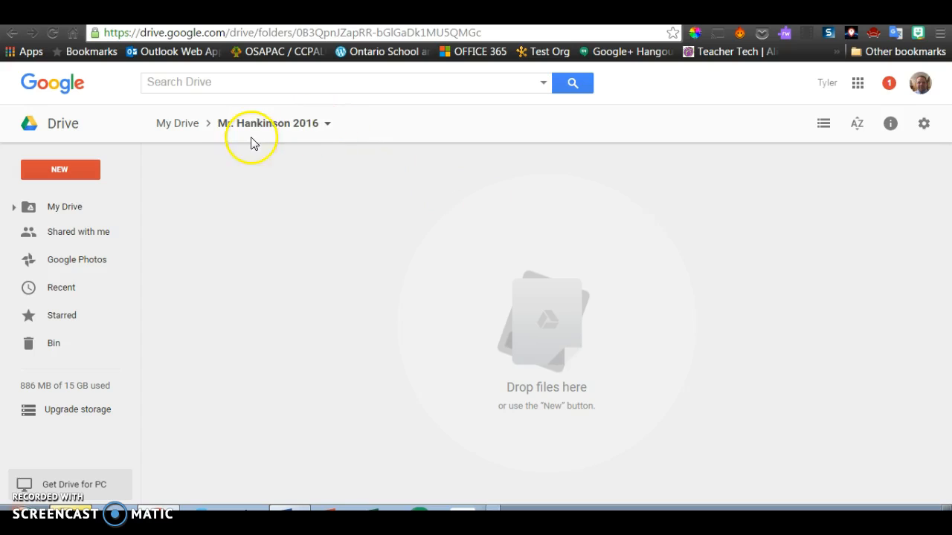
# - Create a 'Learning Skills 2' subfolder inside the teacher's 2016 folder and open it
pyautogui.click(326, 125)
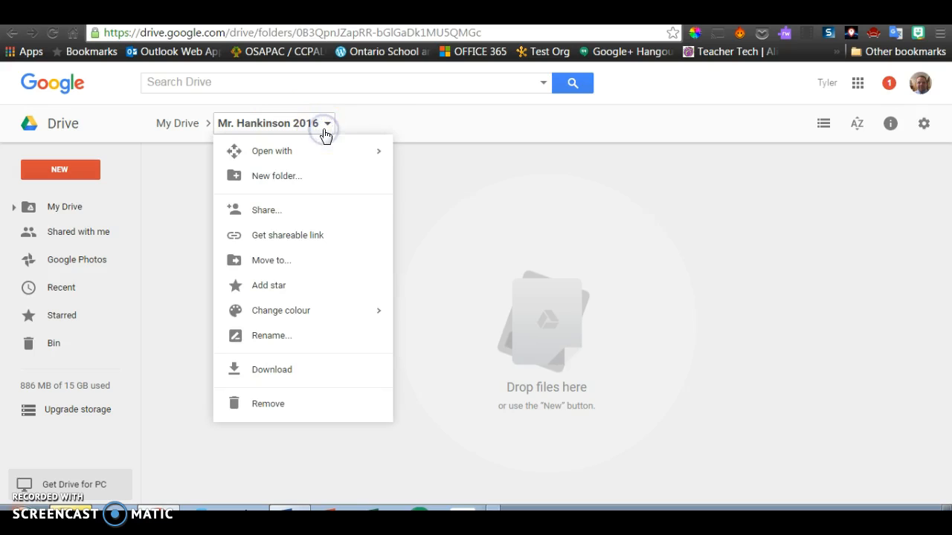
pyautogui.click(294, 181)
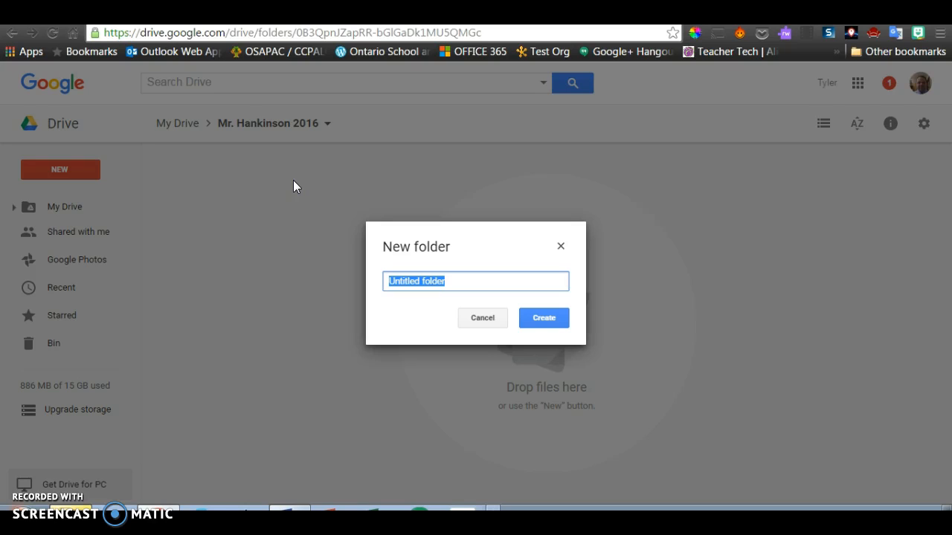
pyautogui.write('Lear')
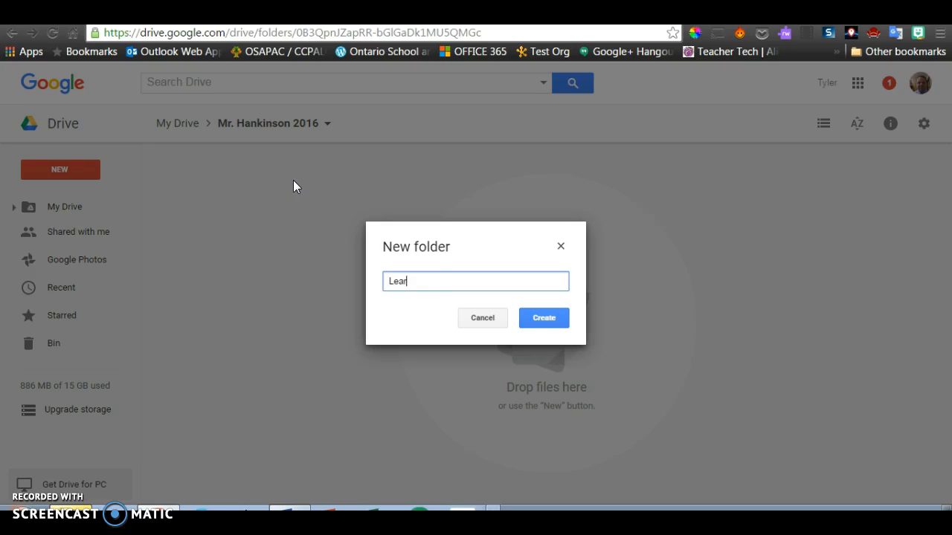
pyautogui.write('ning Skills')
pyautogui.press('BackSpace')
pyautogui.press('BackSpace')
pyautogui.write('s 2')
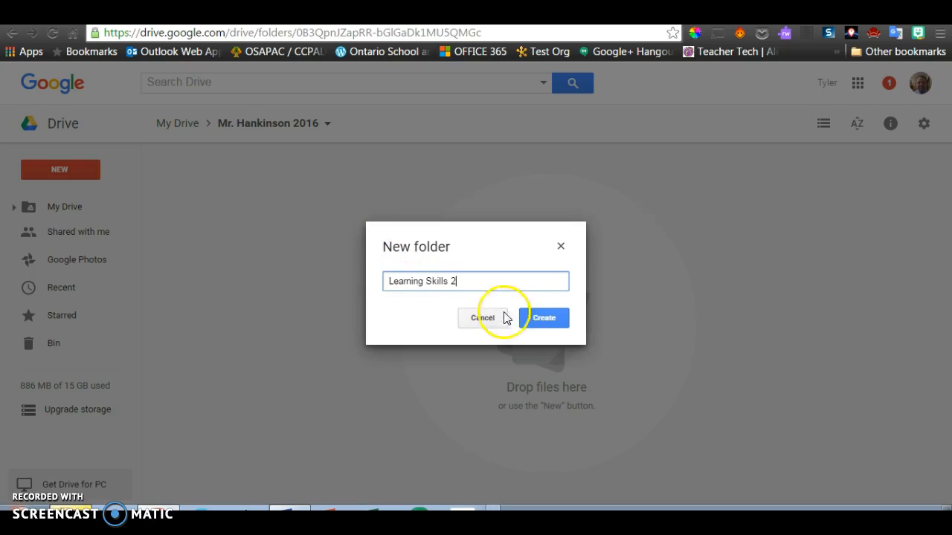
pyautogui.click(532, 318)
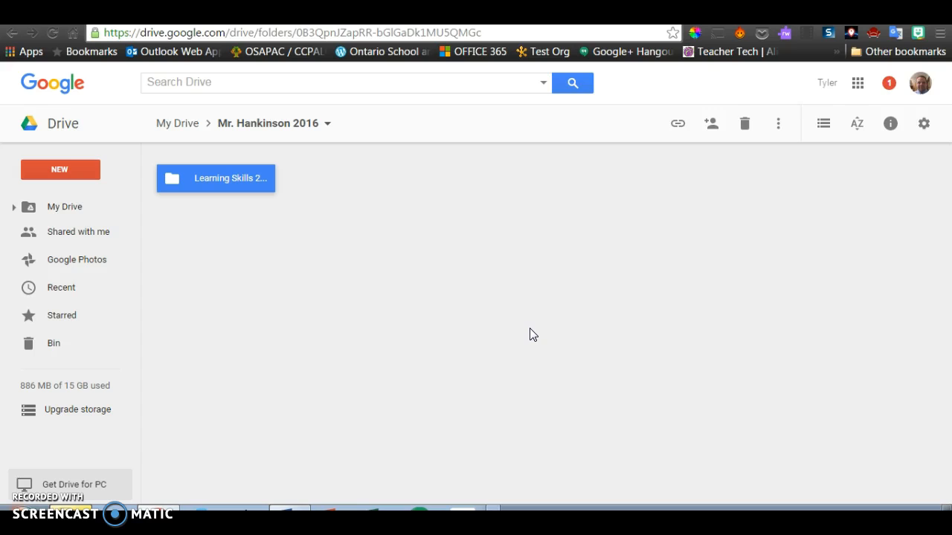
pyautogui.doubleClick(243, 168)
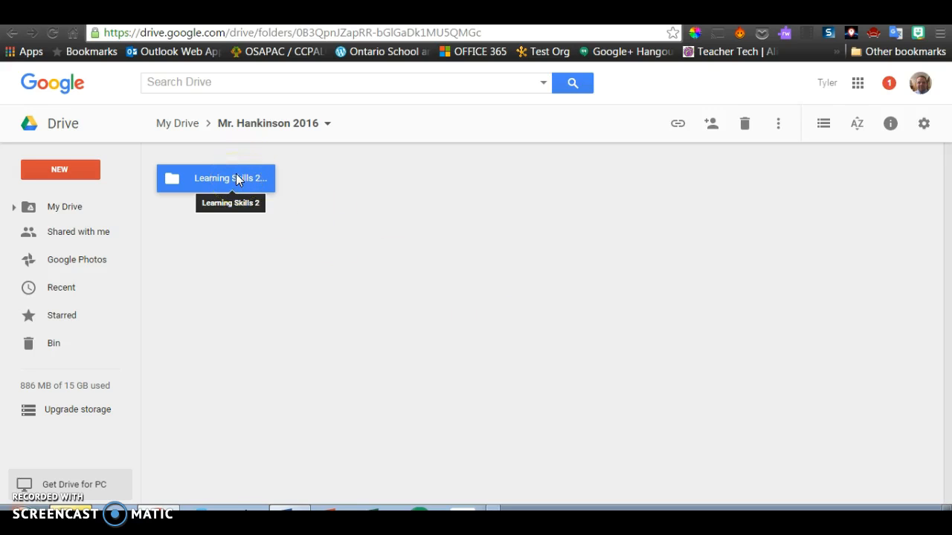
pyautogui.click(294, 123)
# - Open the Learning Skills 2 folder and start a new blank Google Doc there
pyautogui.doubleClick(229, 184)
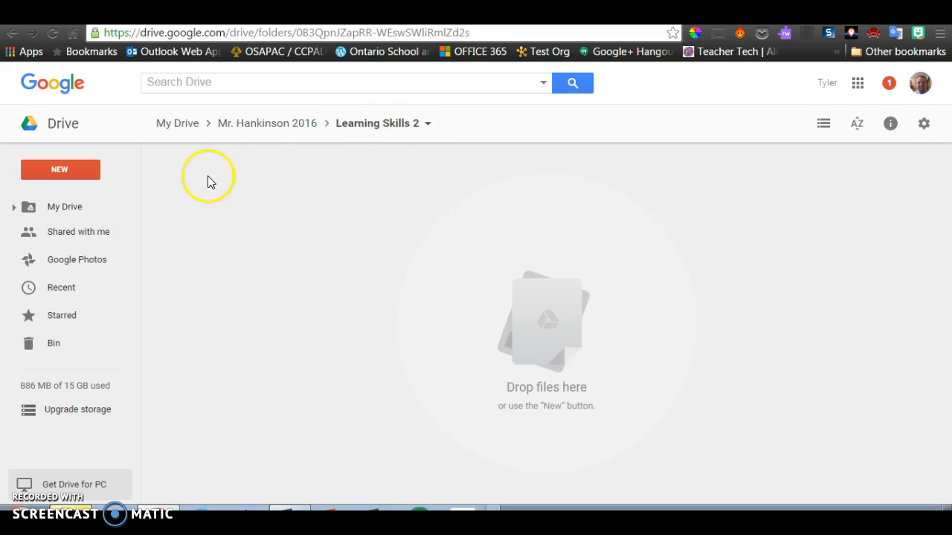
pyautogui.click(72, 171)
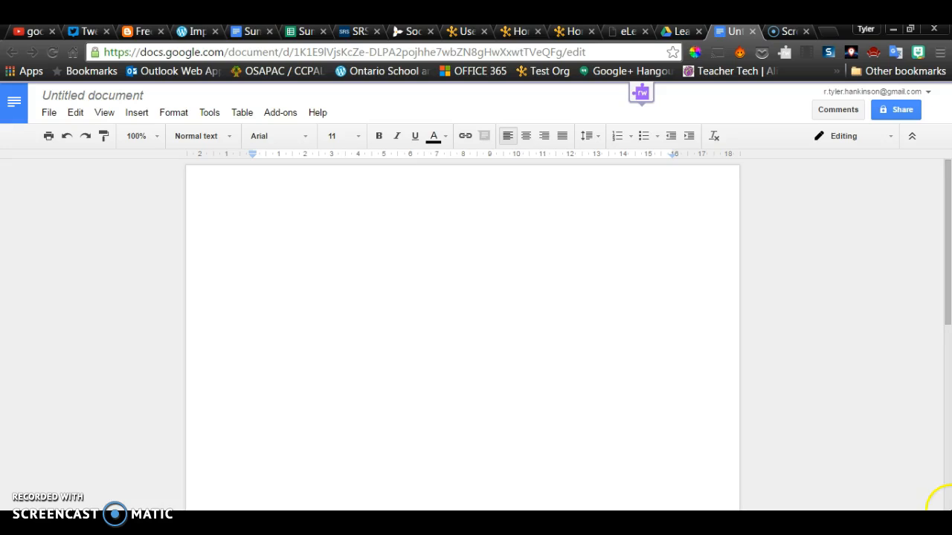
# - Rename 'Untitled document' to the first student's first name and close the Doc
pyautogui.scroll(-5, 943, 491)
pyautogui.moveTo(948, 453); pyautogui.dragTo(948, 257)
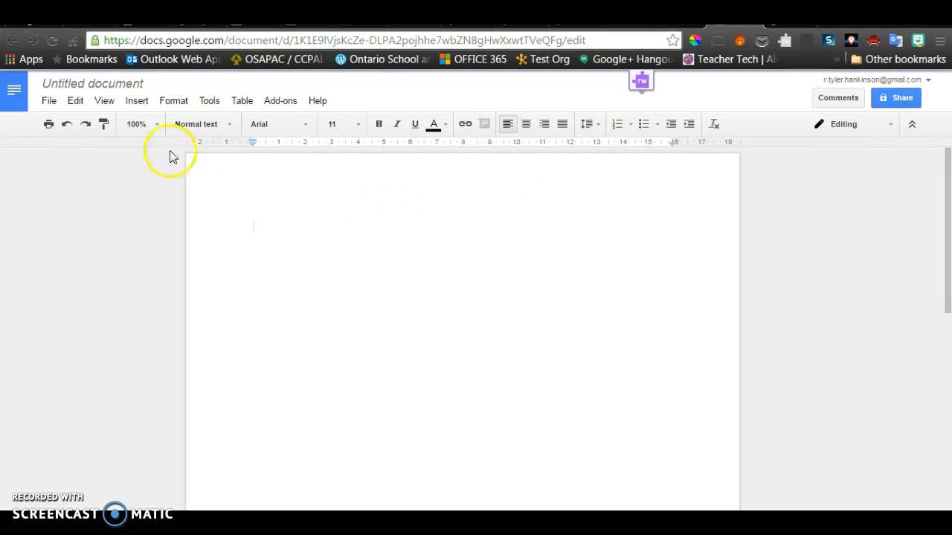
pyautogui.click(117, 83)
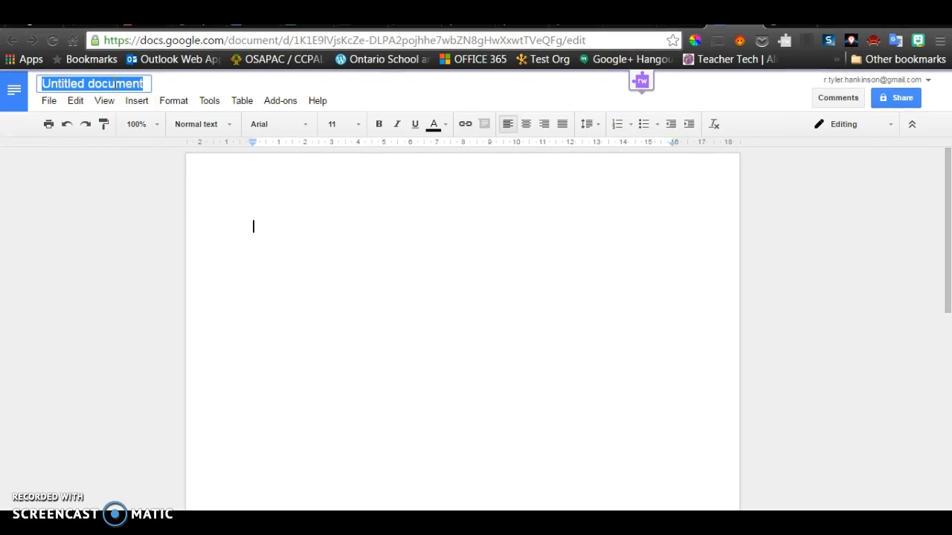
pyautogui.write('Peter')
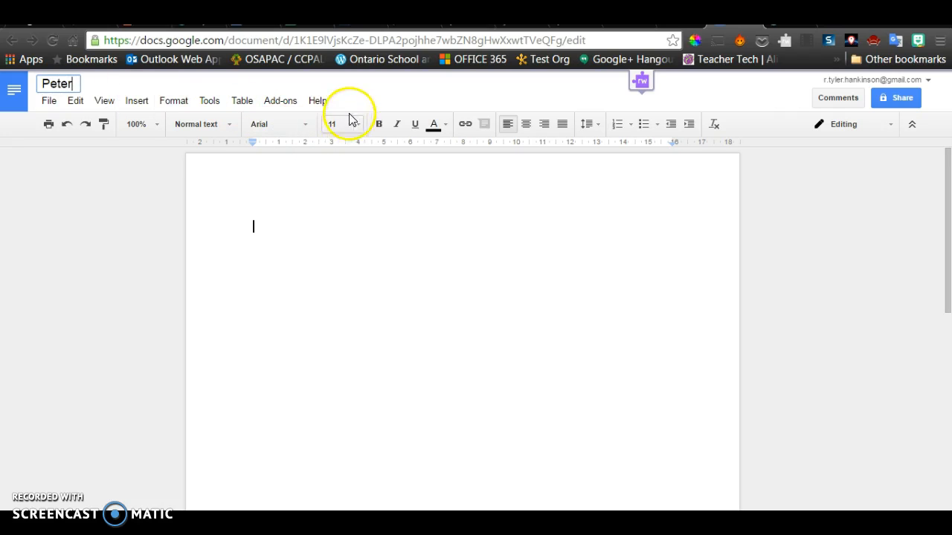
pyautogui.click(308, 236)
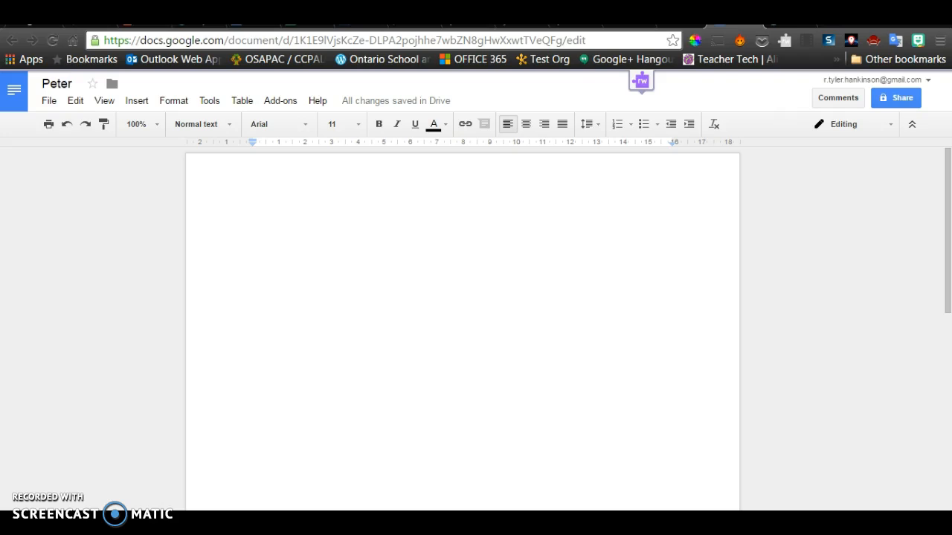
pyautogui.click(753, 18)
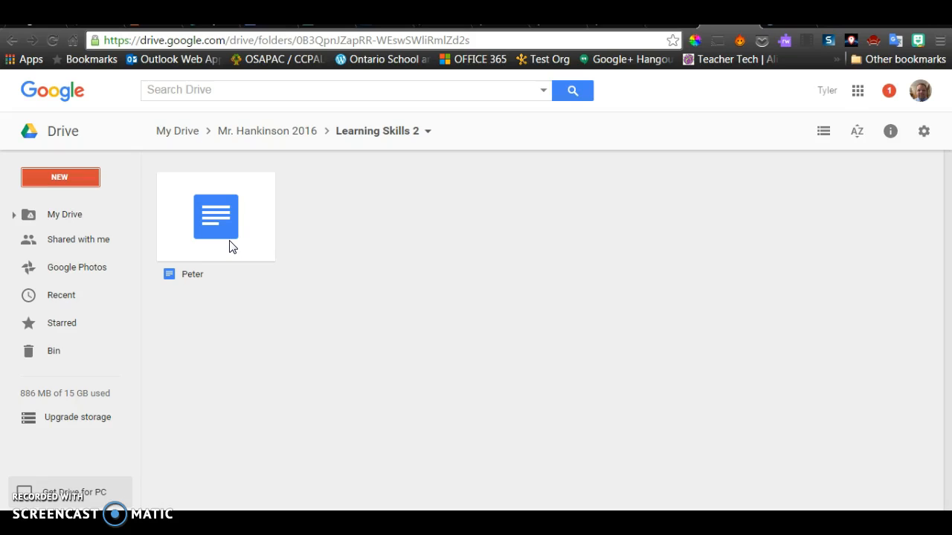
# - Copy the student's Doc, then copy the original and its copy together for four Docs
pyautogui.rightClick(230, 246)
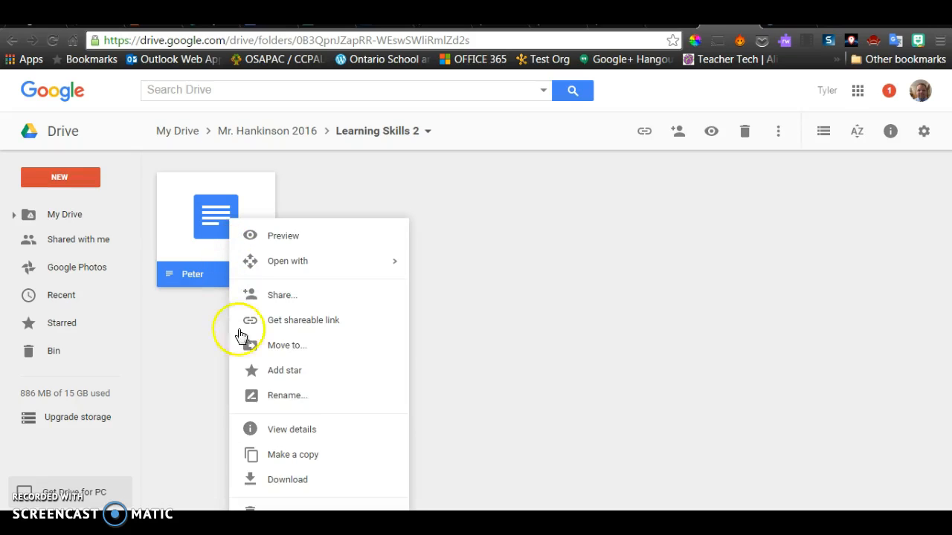
pyautogui.click(290, 455)
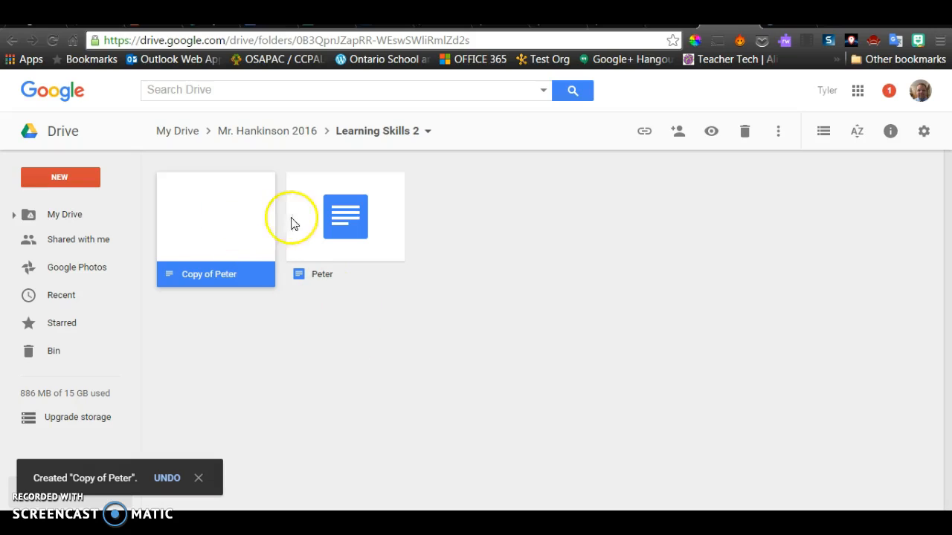
pyautogui.click(339, 217)
pyautogui.rightClick(339, 217)
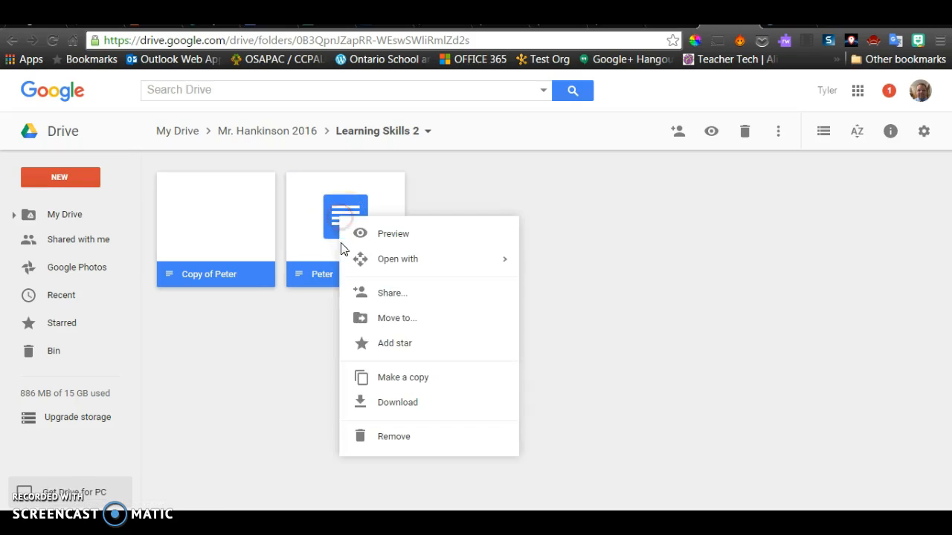
pyautogui.click(412, 381)
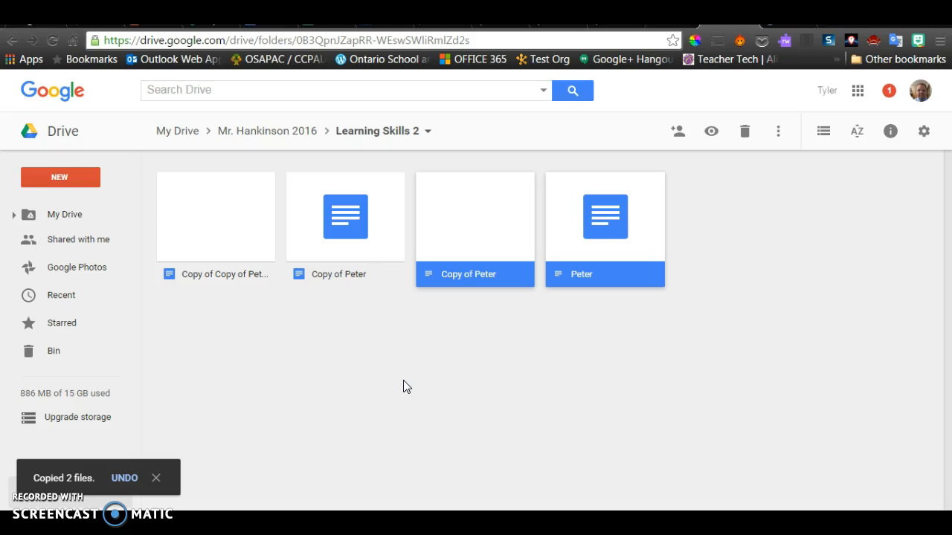
pyautogui.rightClick(246, 251)
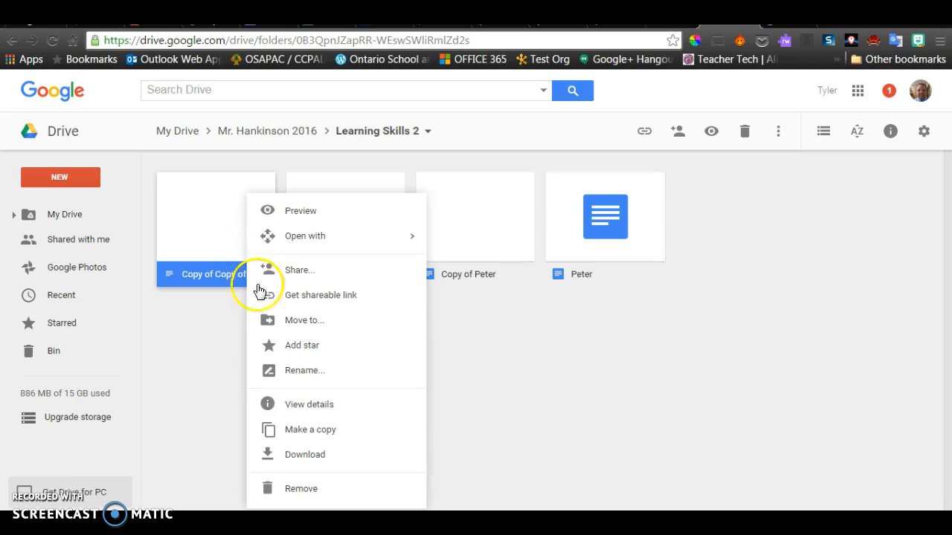
# - Rename the first two copies, each with a different student's first name
pyautogui.click(305, 369)
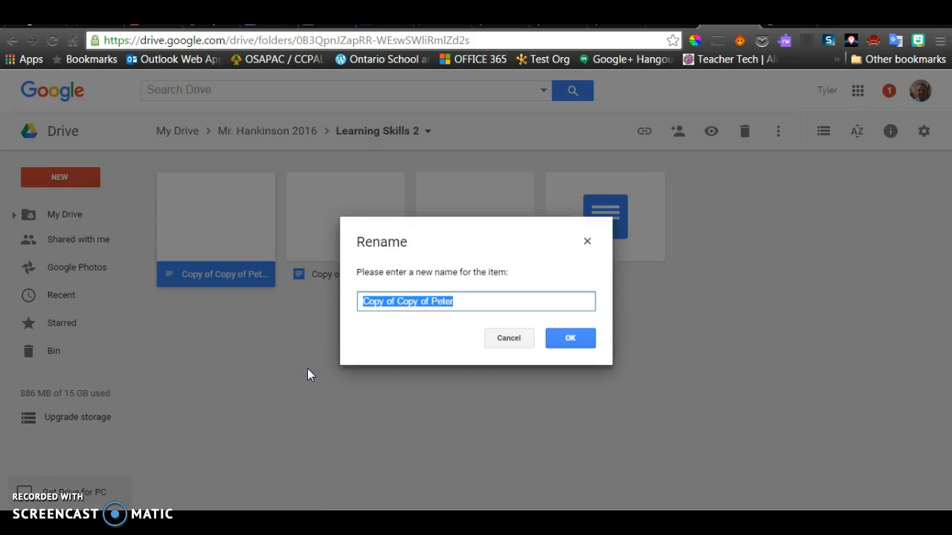
pyautogui.write('Quinn')
pyautogui.click(563, 342)
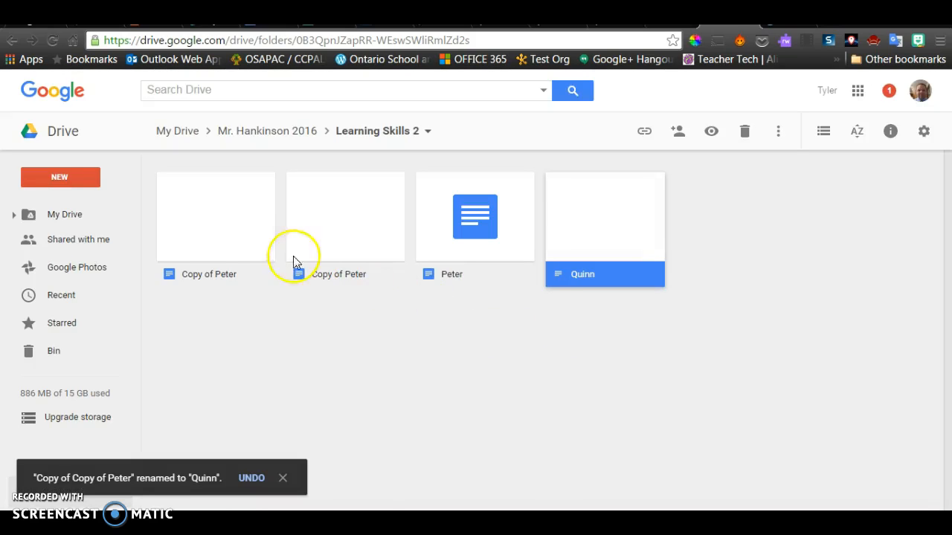
pyautogui.rightClick(225, 237)
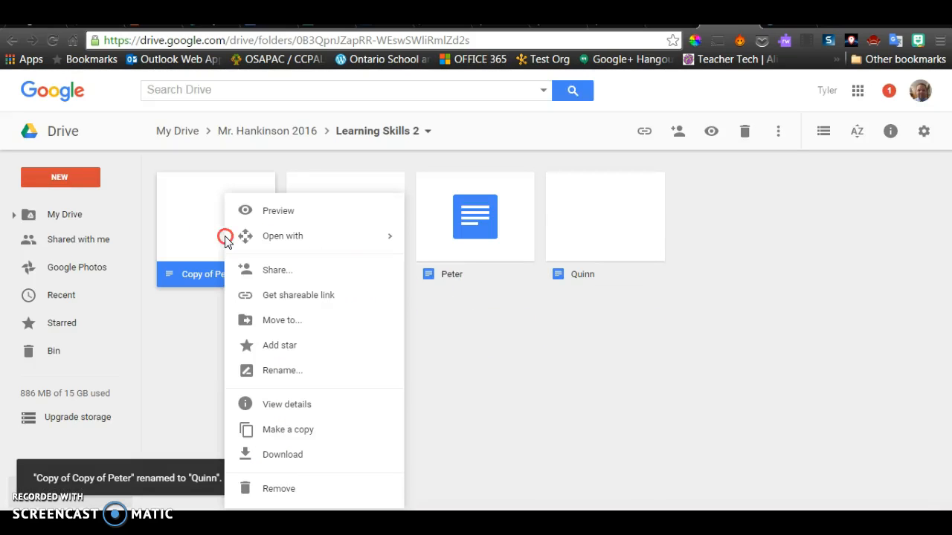
pyautogui.click(301, 372)
pyautogui.write('Romeo')
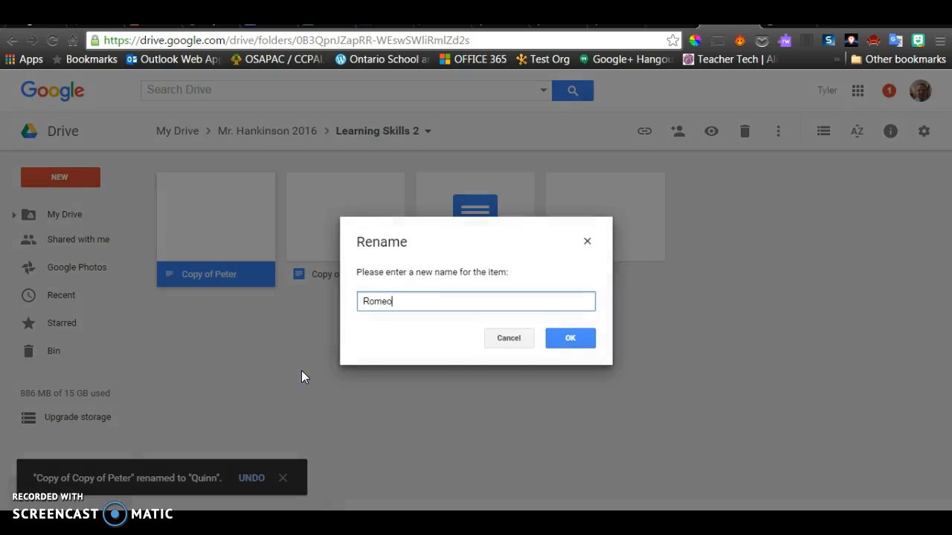
pyautogui.click(563, 340)
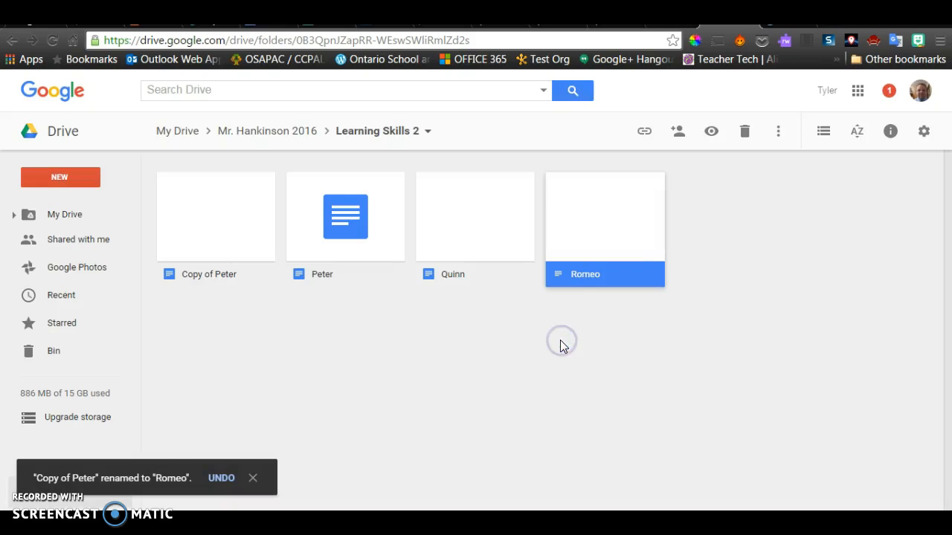
# - Rename the third copy with a fourth student's first name
pyautogui.rightClick(166, 233)
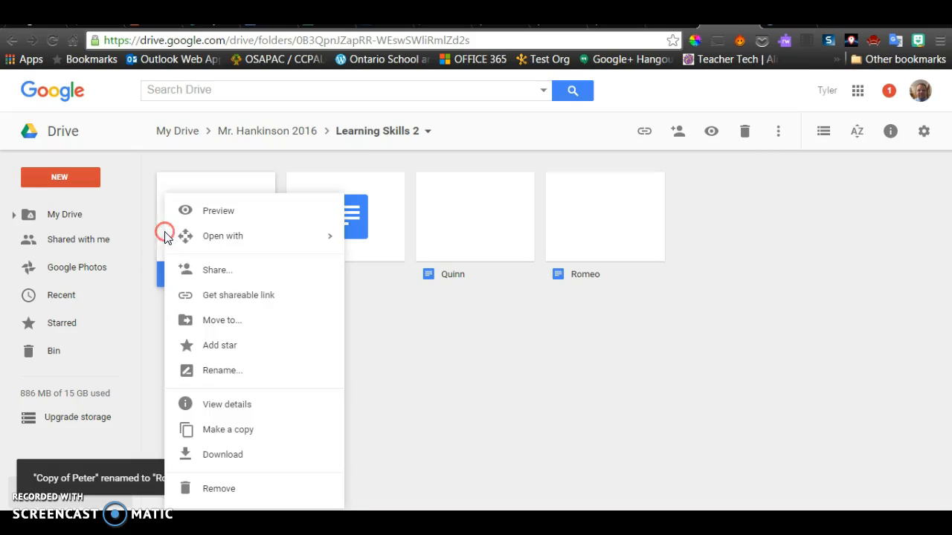
pyautogui.click(246, 379)
pyautogui.write('Sierr')
pyautogui.click(384, 297)
pyautogui.click(572, 339)
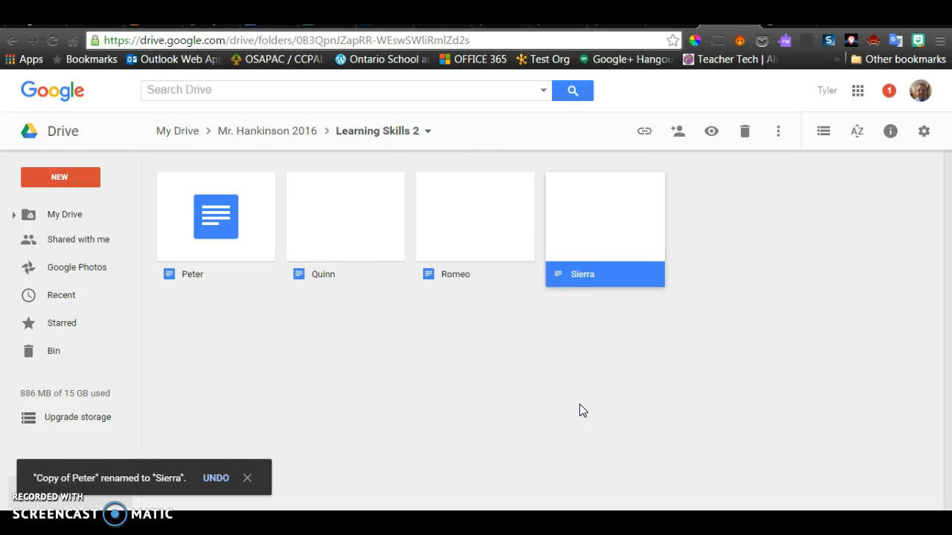
pyautogui.click(563, 397)
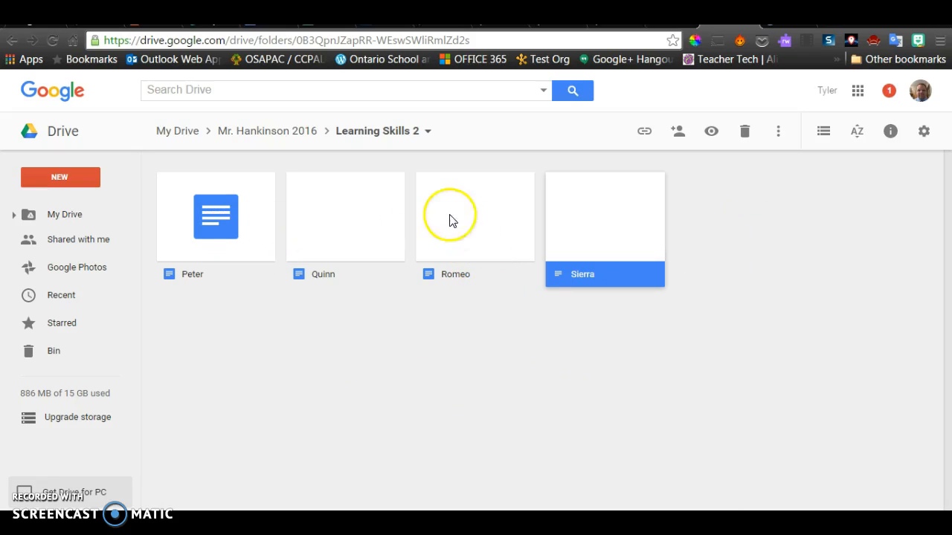
# - Go up to the teacher's 2016 folder and create a new blank Google Form there
pyautogui.click(289, 134)
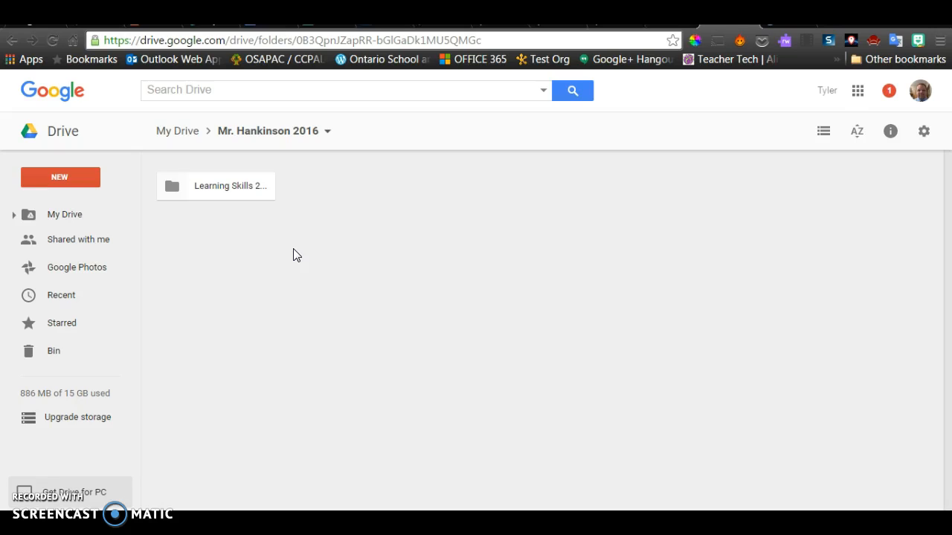
pyautogui.click(65, 181)
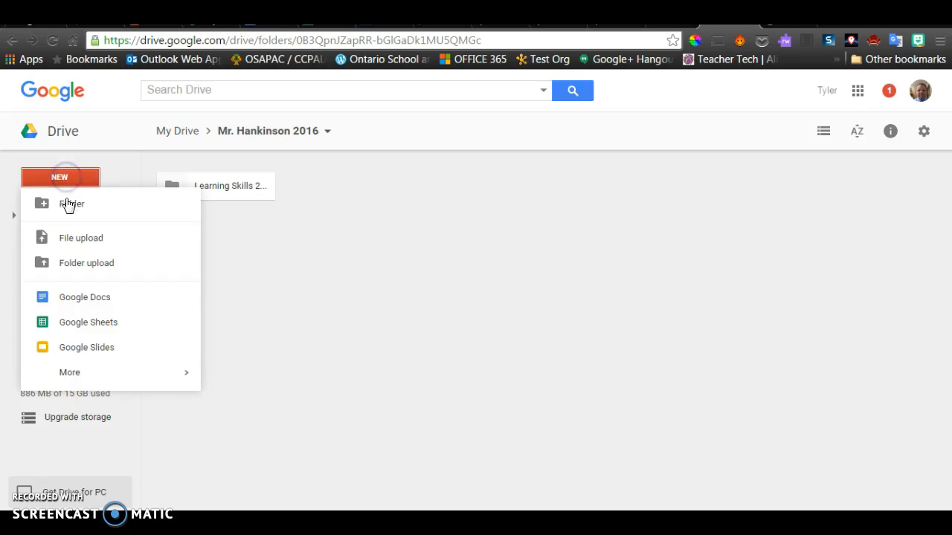
pyautogui.moveTo(72, 372)
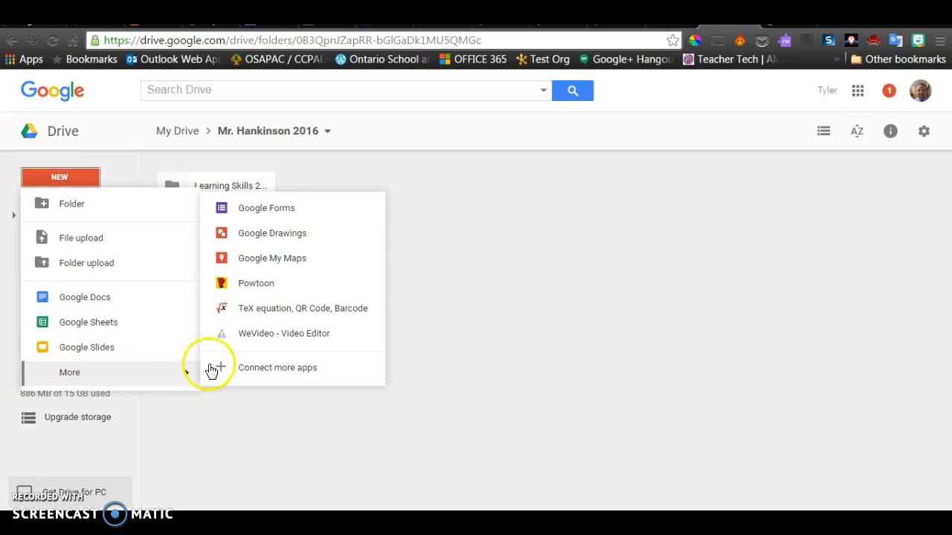
pyautogui.click(281, 210)
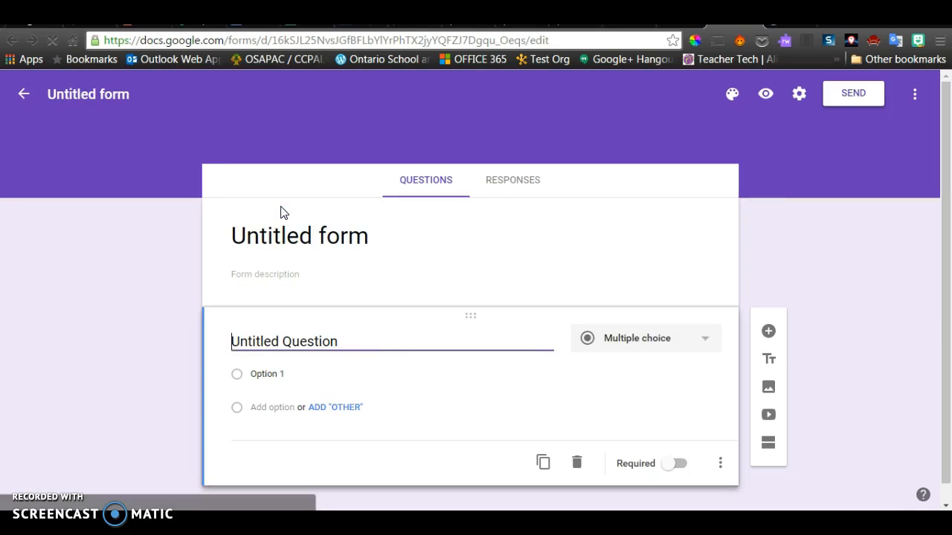
# - Replace the 'Untitled form' title with 'Learning Skills 2'
pyautogui.click(284, 226)
pyautogui.write('Unit')
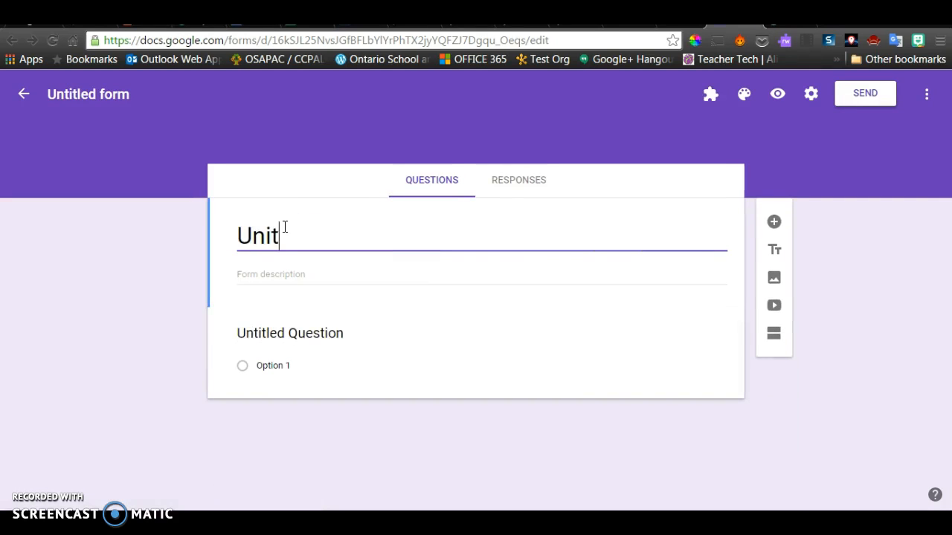
pyautogui.press('BackSpace')
pyautogui.press('BackSpace')
pyautogui.press('BackSpace')
pyautogui.press('BackSpace')
pyautogui.press('BackSpace')
pyautogui.write('Lea')
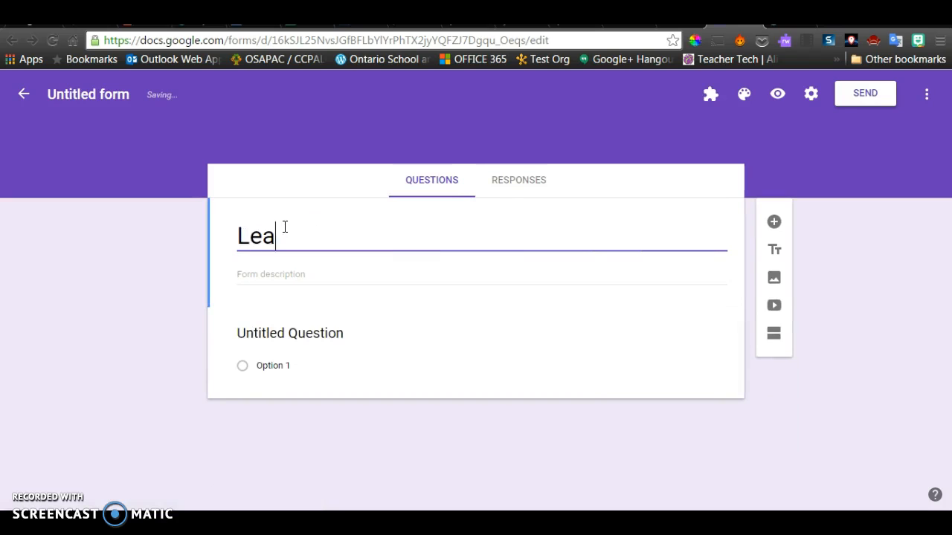
pyautogui.write('rning Skills 2')
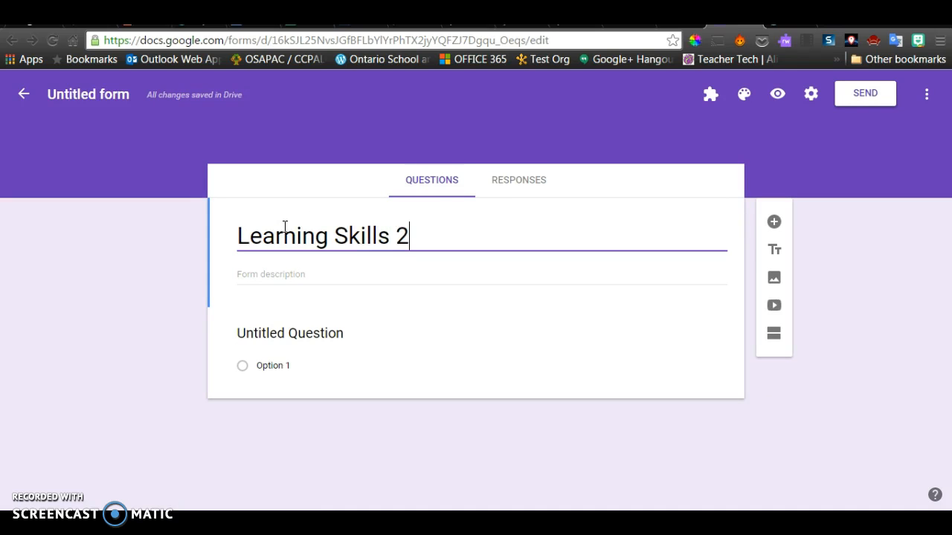
pyautogui.click(112, 95)
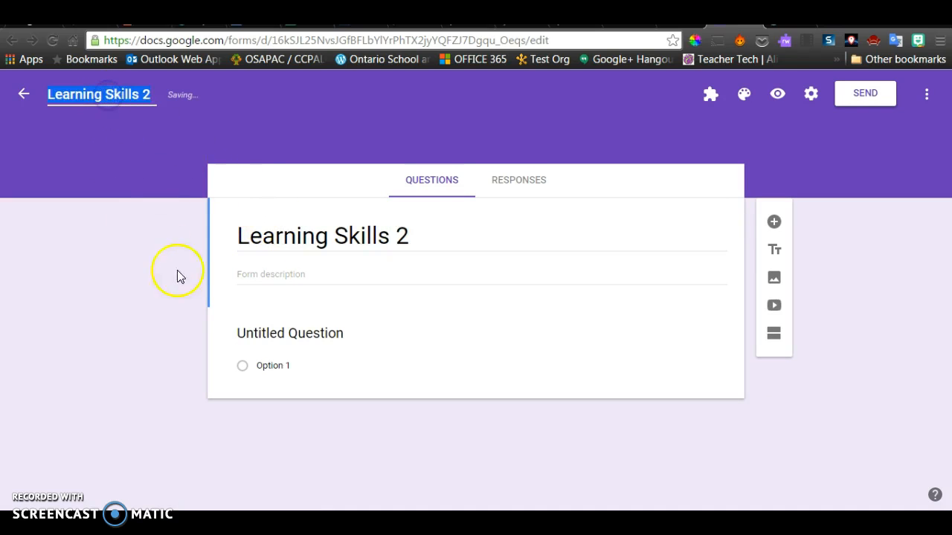
pyautogui.tripleClick(466, 234)
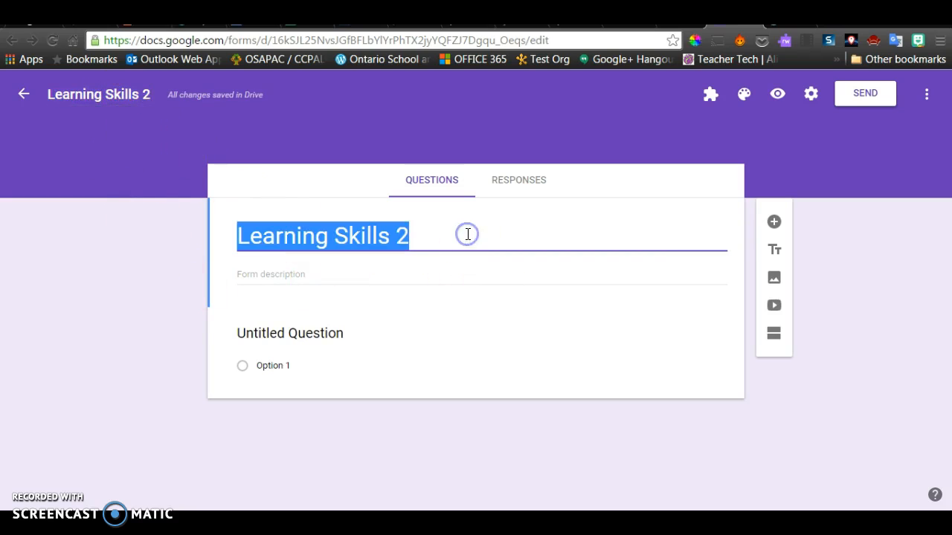
pyautogui.click(466, 234)
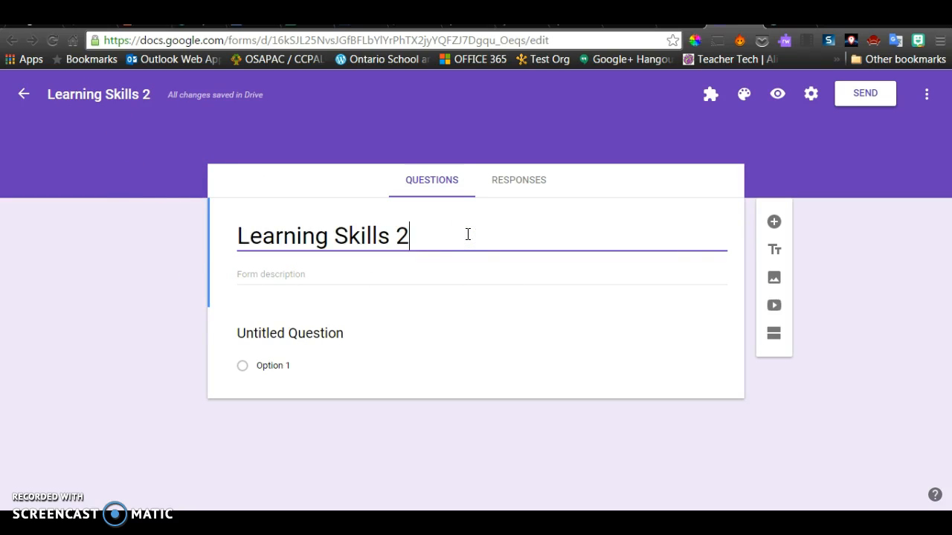
pyautogui.click(464, 229)
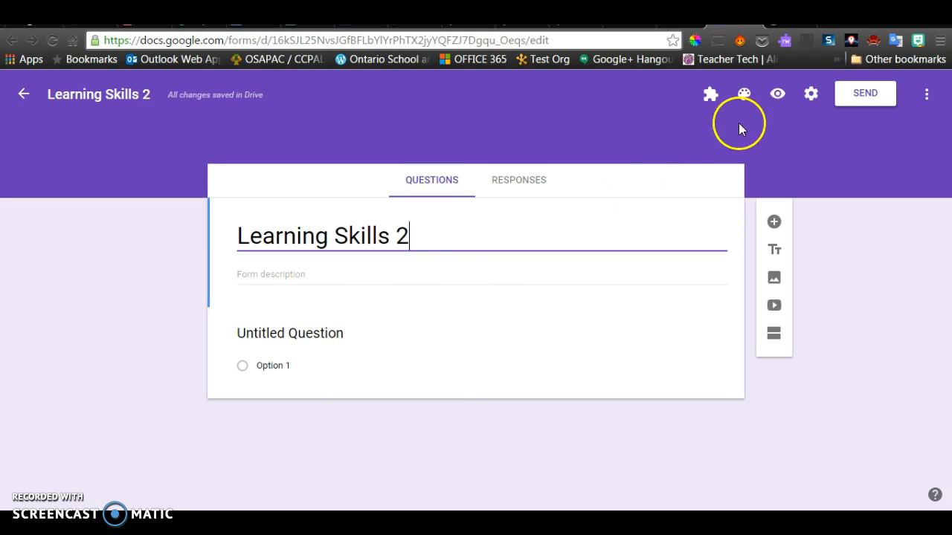
# - Enter 'Name' as the title of the first multiple-choice question
pyautogui.click(312, 336)
pyautogui.write('Name')
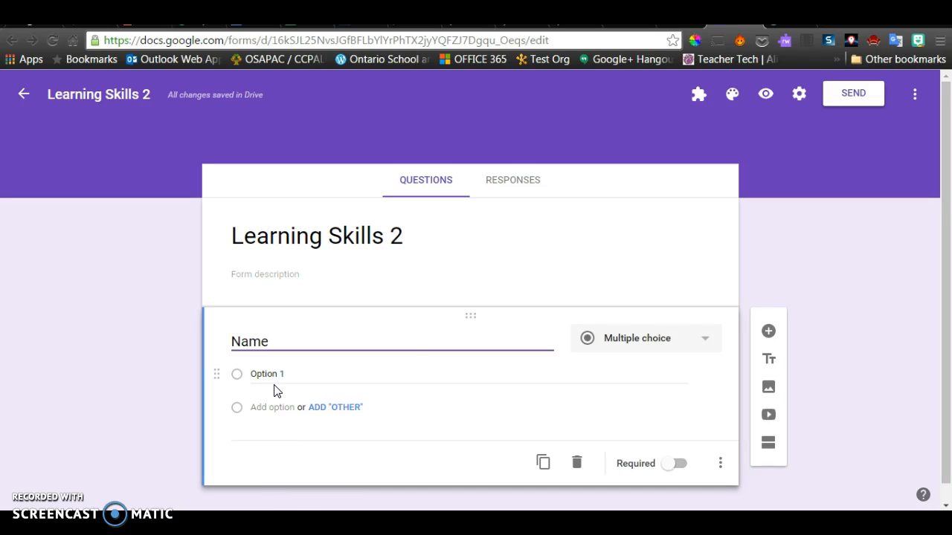
pyautogui.scroll(-1, 782, 270)
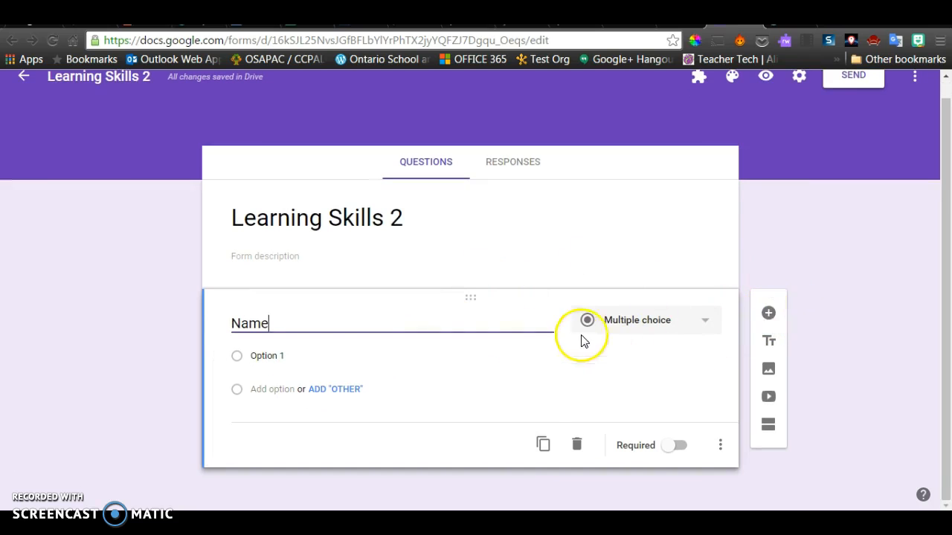
# - Add a new question below Name as a linear scale running from 1 to 4
pyautogui.click(768, 313)
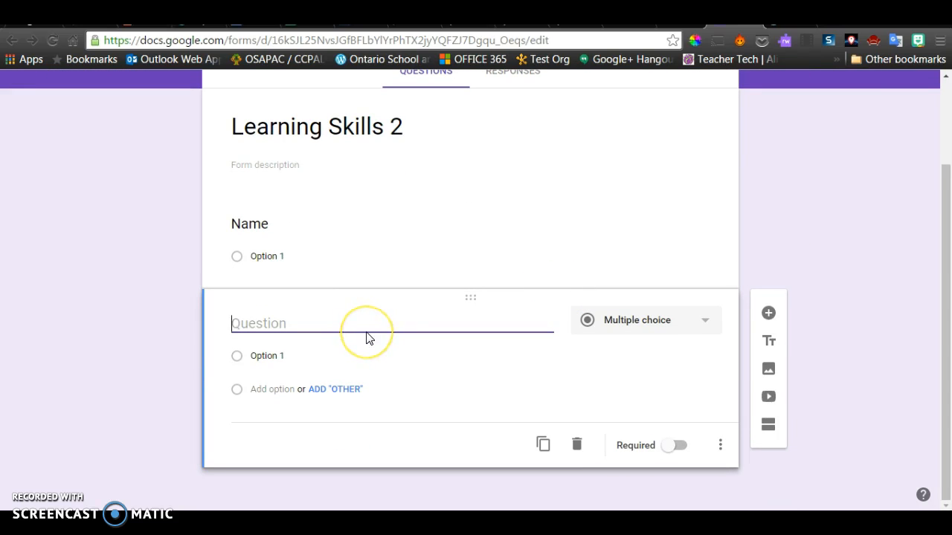
pyautogui.click(699, 322)
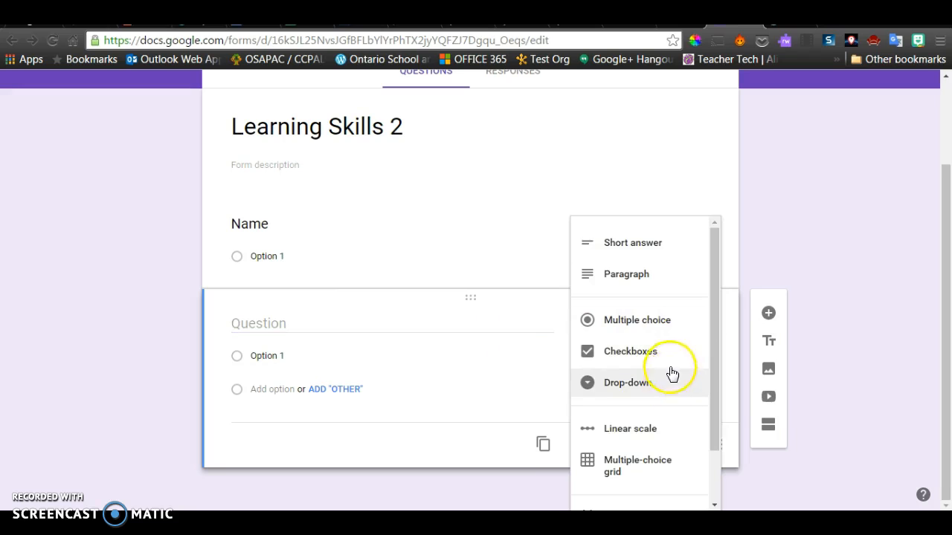
pyautogui.click(656, 428)
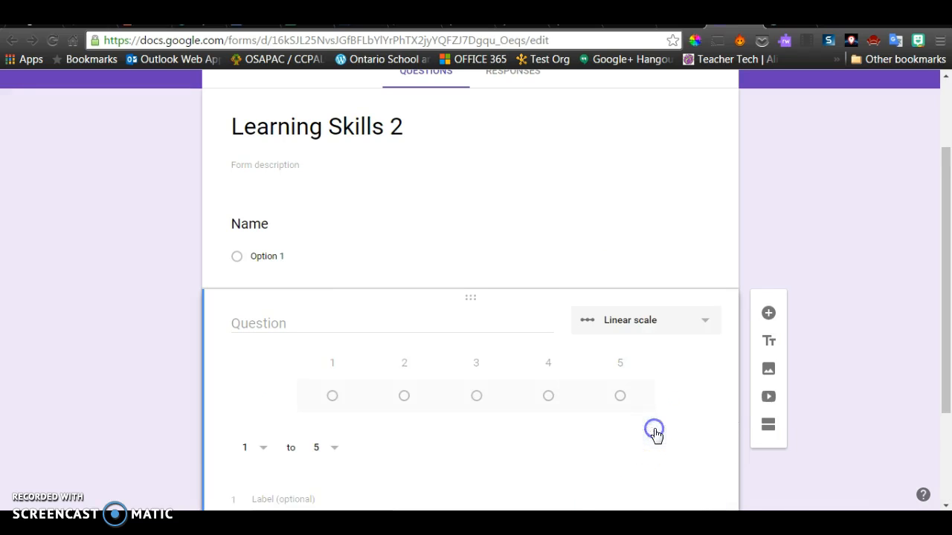
pyautogui.scroll(-2, 446, 423)
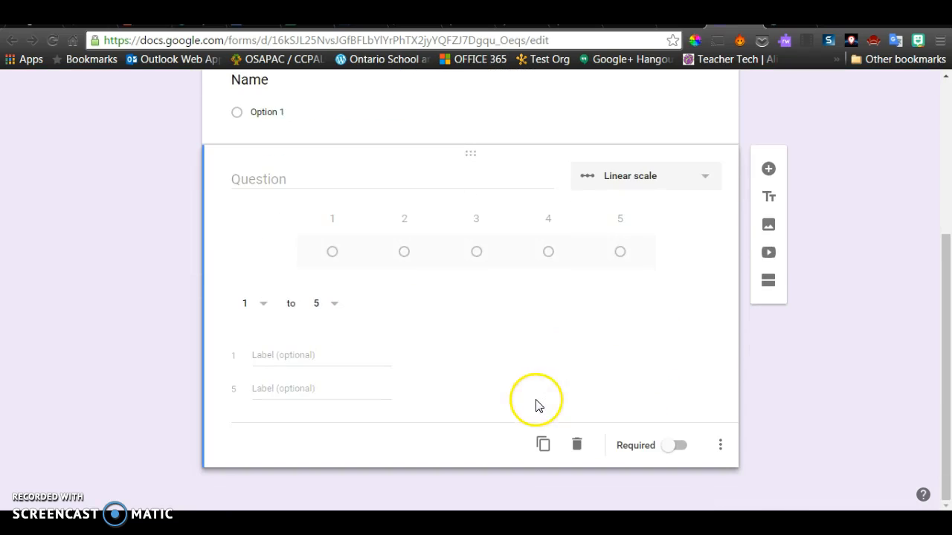
pyautogui.click(292, 356)
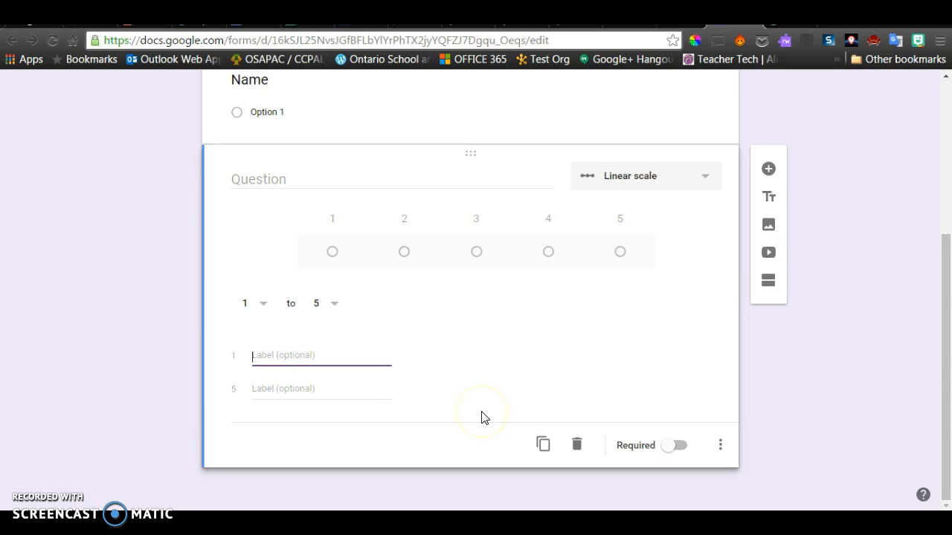
pyautogui.click(333, 308)
pyautogui.click(330, 274)
# - Label the scale ends Needs Improvement and Excellent, and title the question Initiative
pyautogui.click(298, 354)
pyautogui.write('Nee')
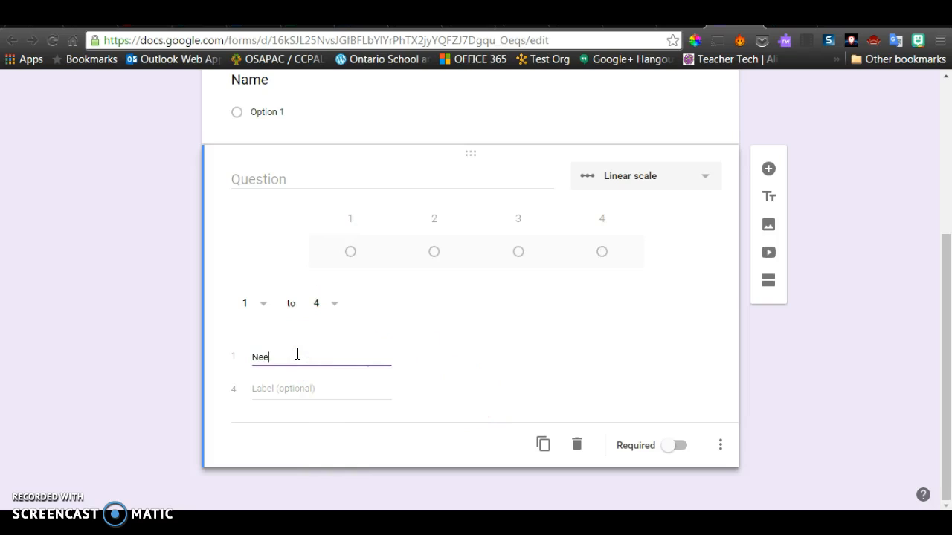
pyautogui.write('ds Improvement')
pyautogui.press('Tab')
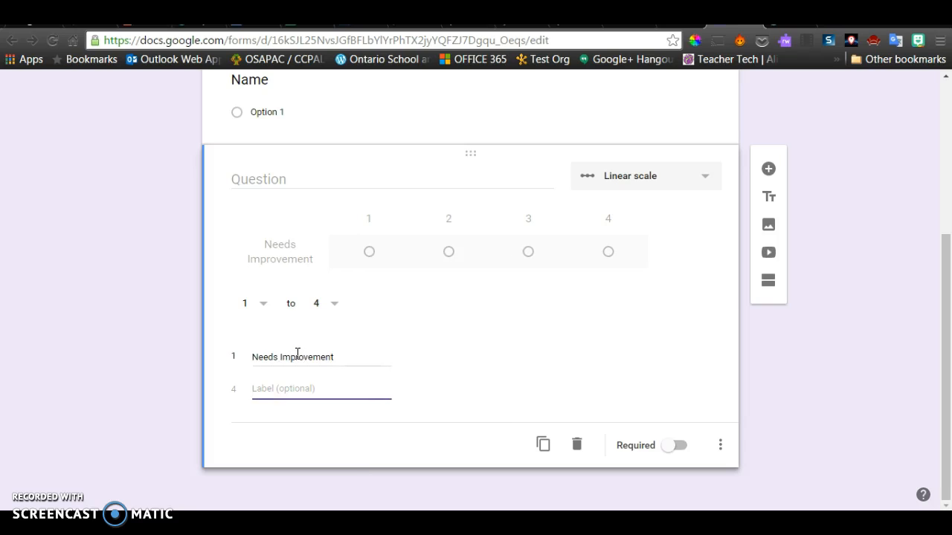
pyautogui.write('Excellent')
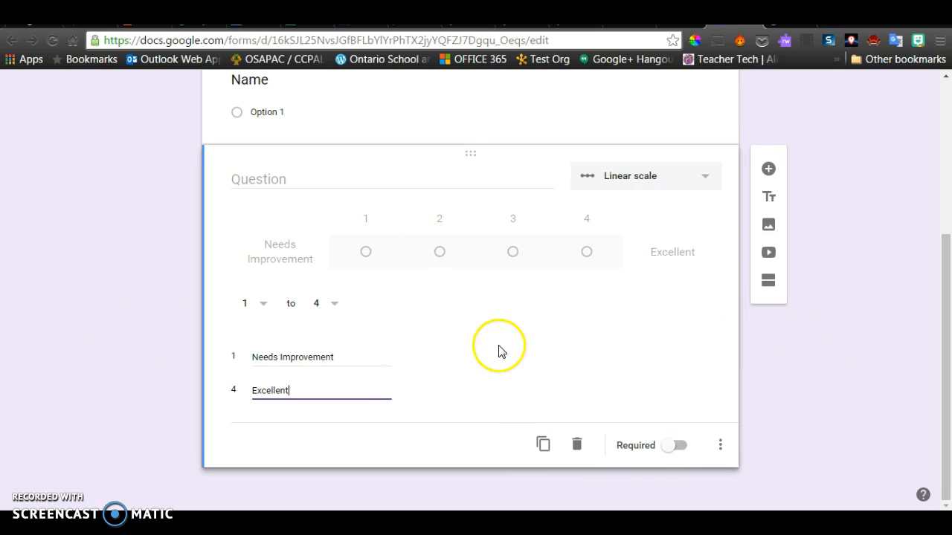
pyautogui.scroll(1, 435, 300)
pyautogui.click(316, 243)
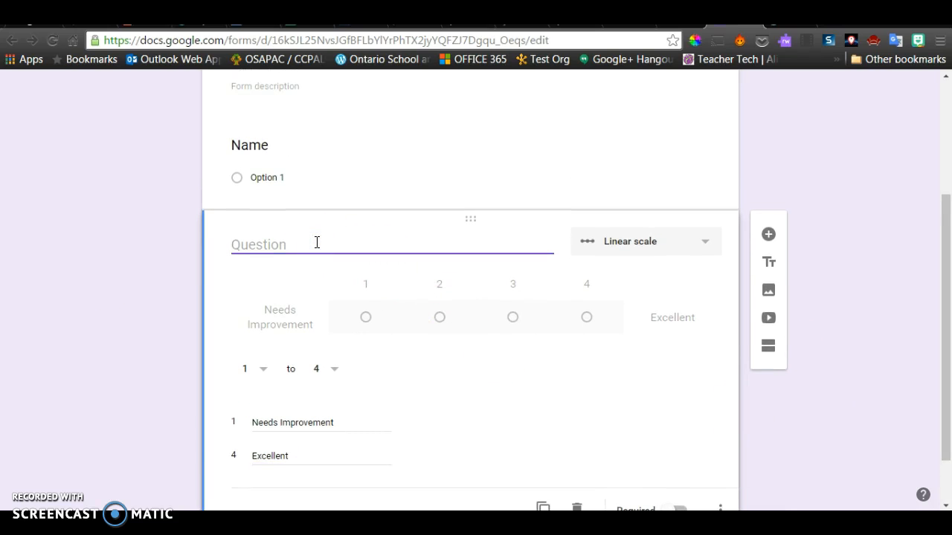
pyautogui.write('Initiative')
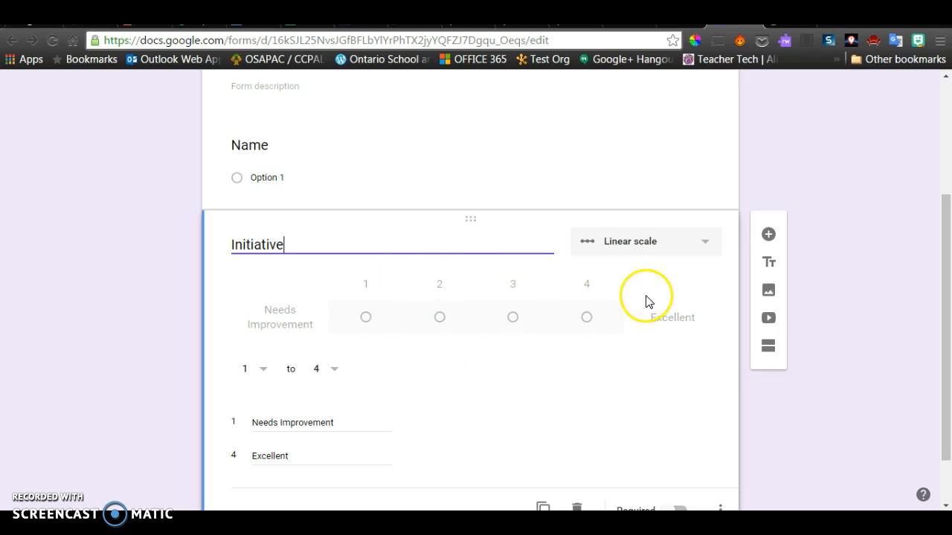
pyautogui.scroll(-1, 873, 309)
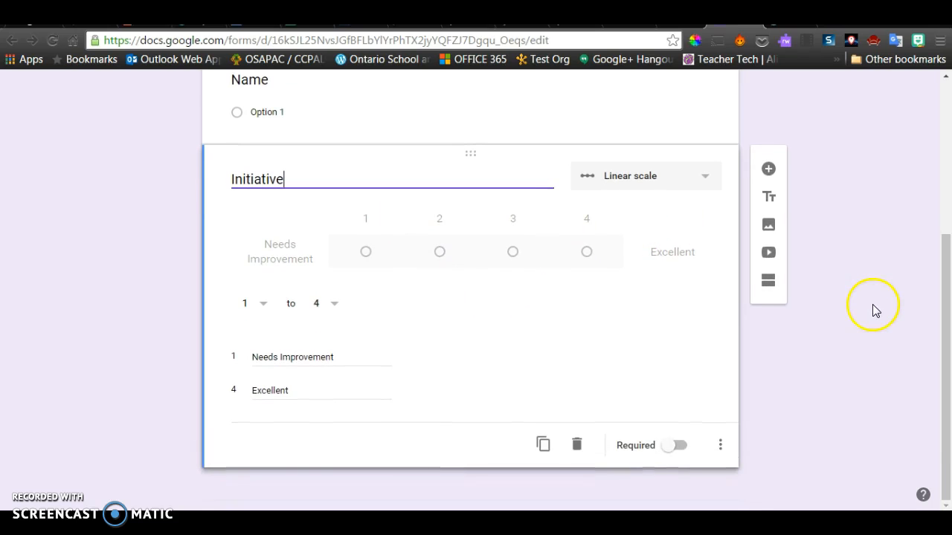
pyautogui.click(770, 171)
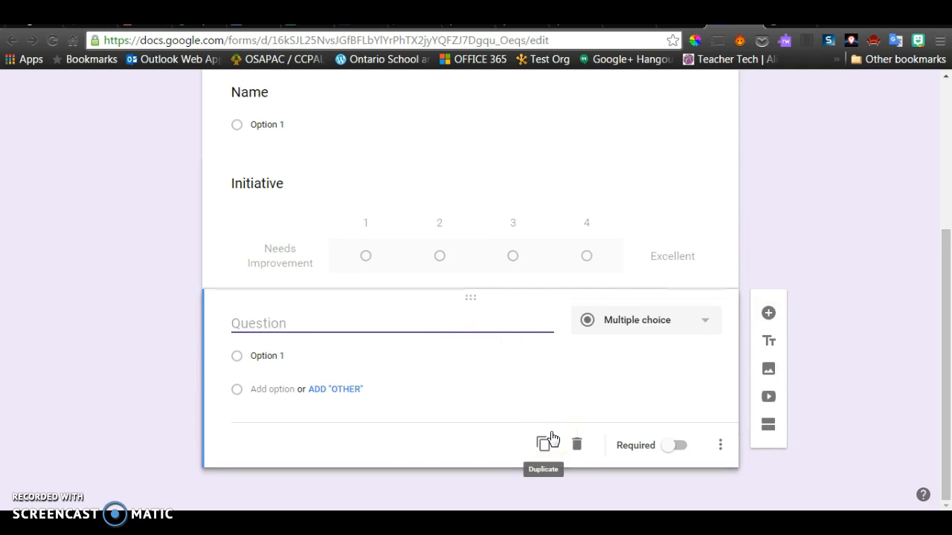
pyautogui.write('Anecdotal Remarks')
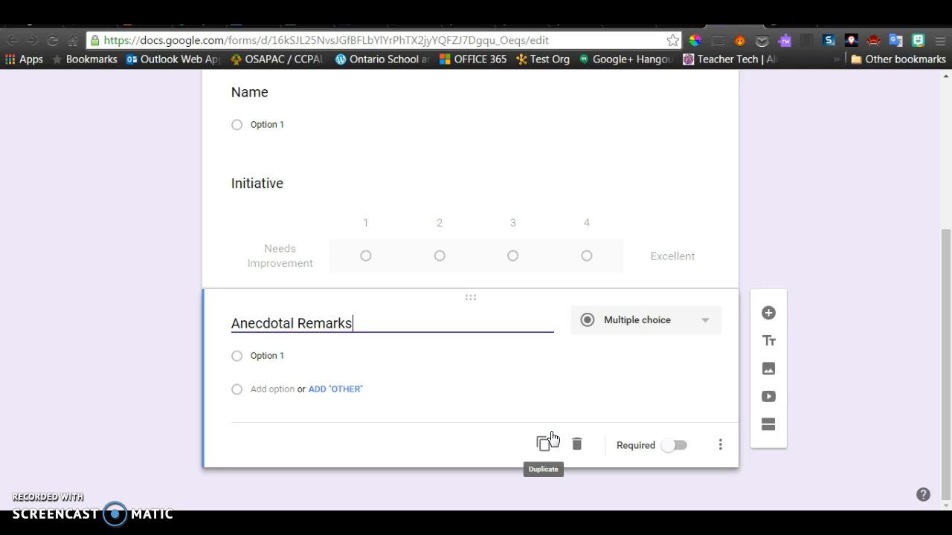
pyautogui.click(695, 318)
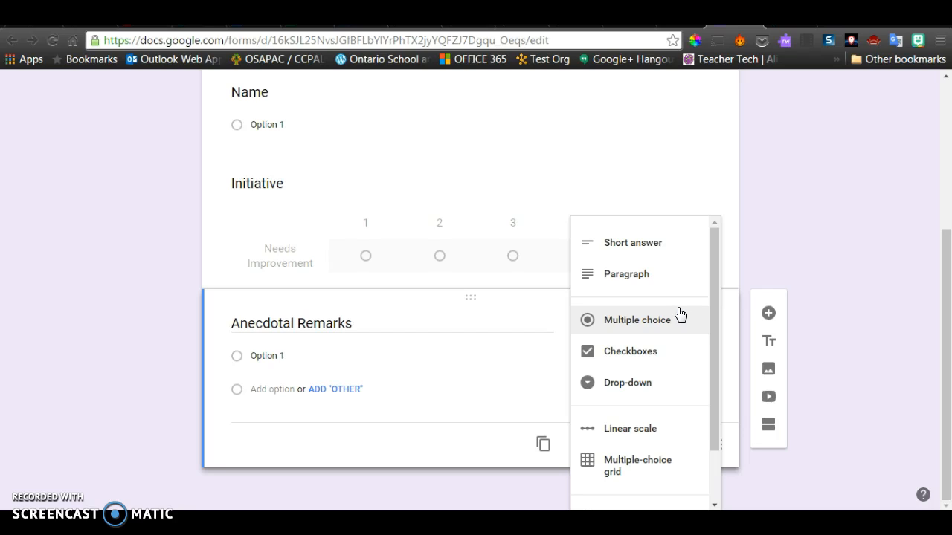
pyautogui.click(633, 276)
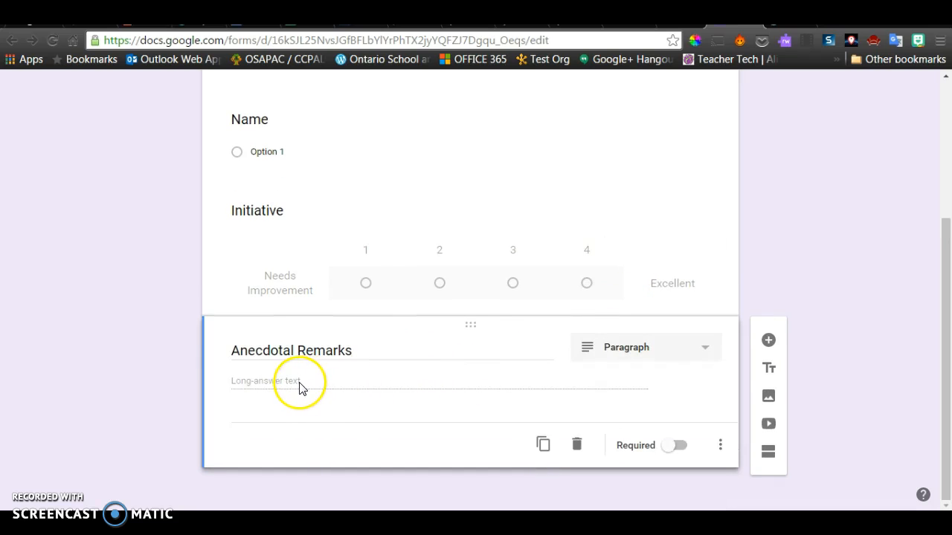
pyautogui.scroll(1, 297, 386)
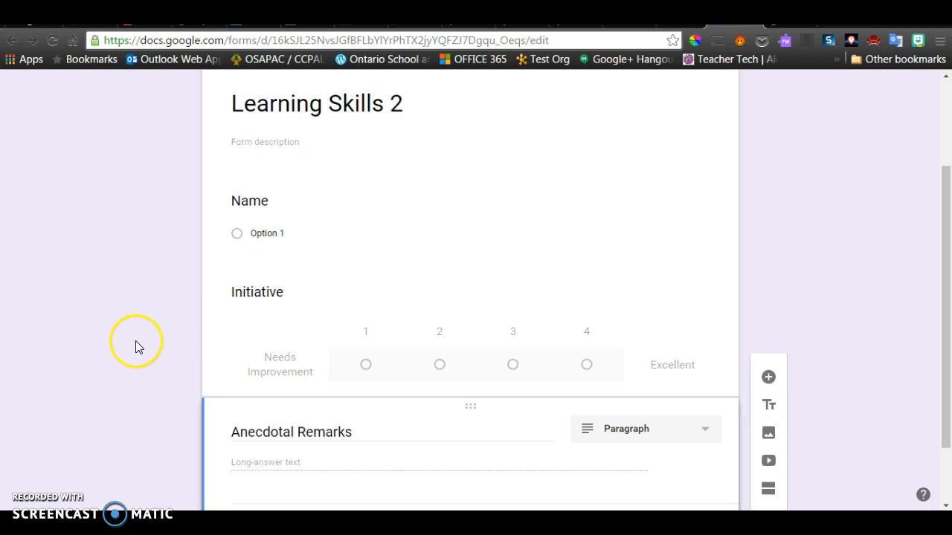
pyautogui.scroll(3, 134, 350)
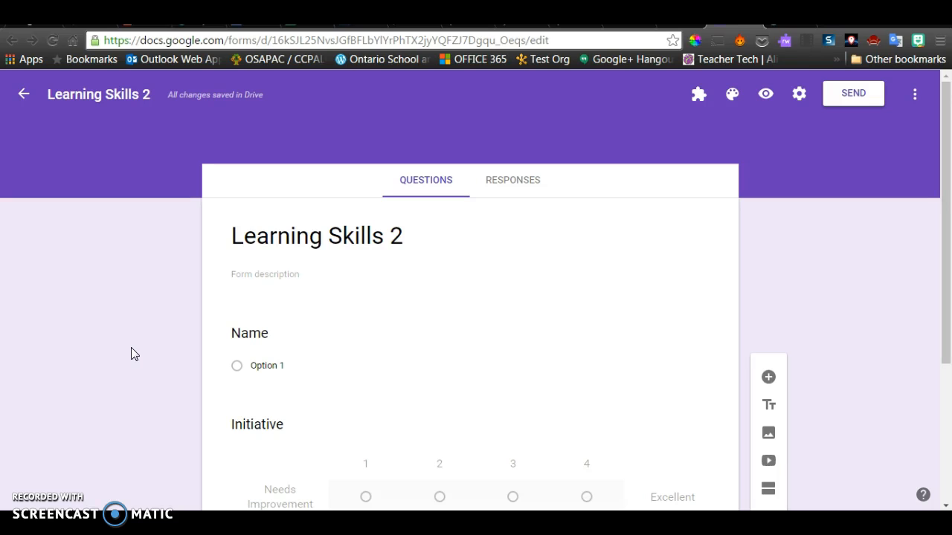
# - Open the Learning Skills 2 folder in Drive, then go back to the form
pyautogui.click(675, 23)
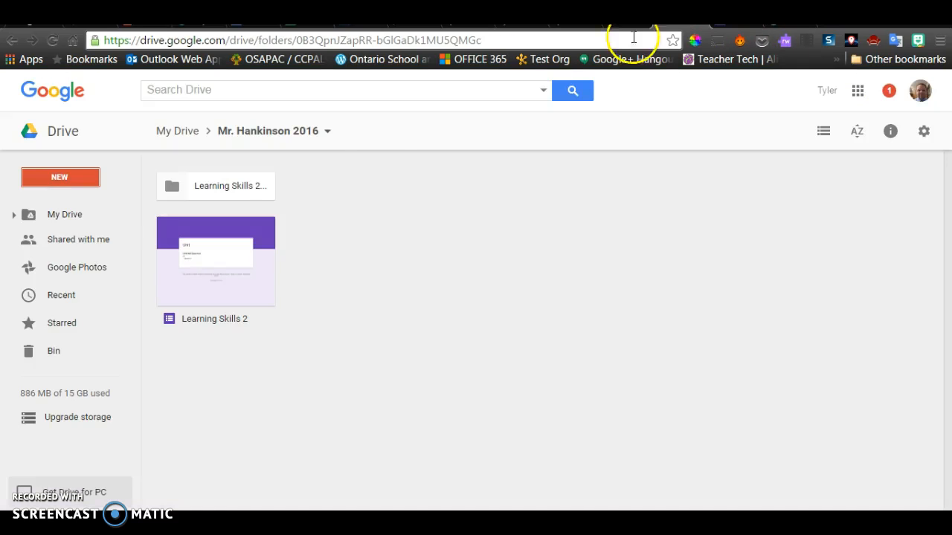
pyautogui.doubleClick(262, 192)
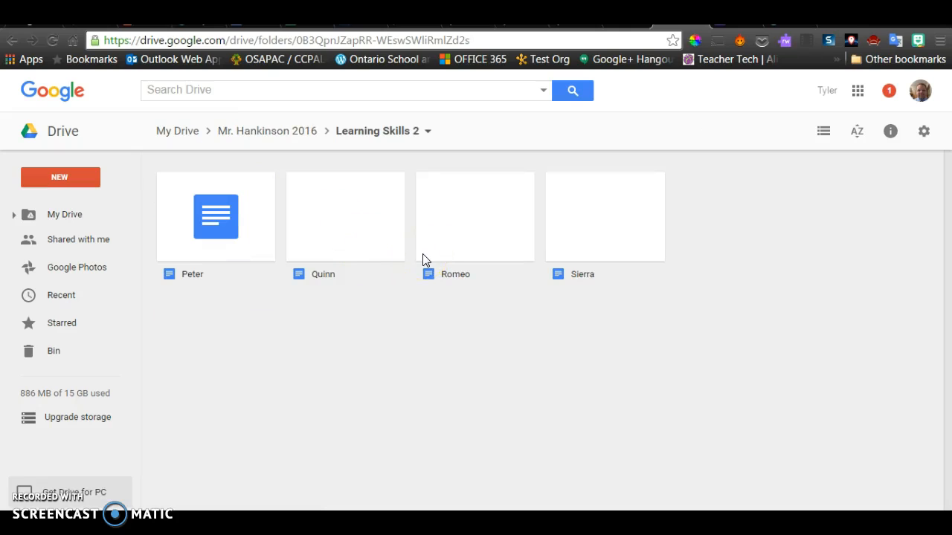
pyautogui.click(735, 20)
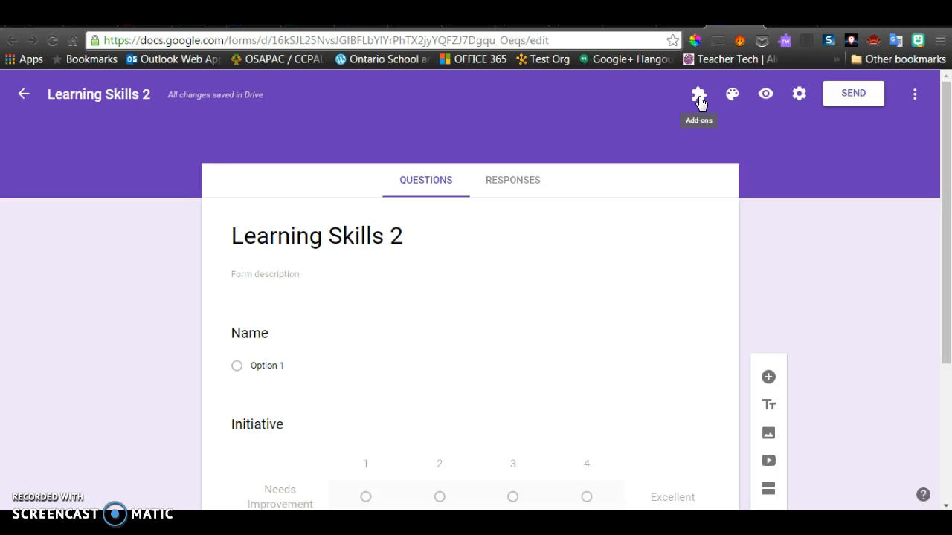
pyautogui.click(916, 98)
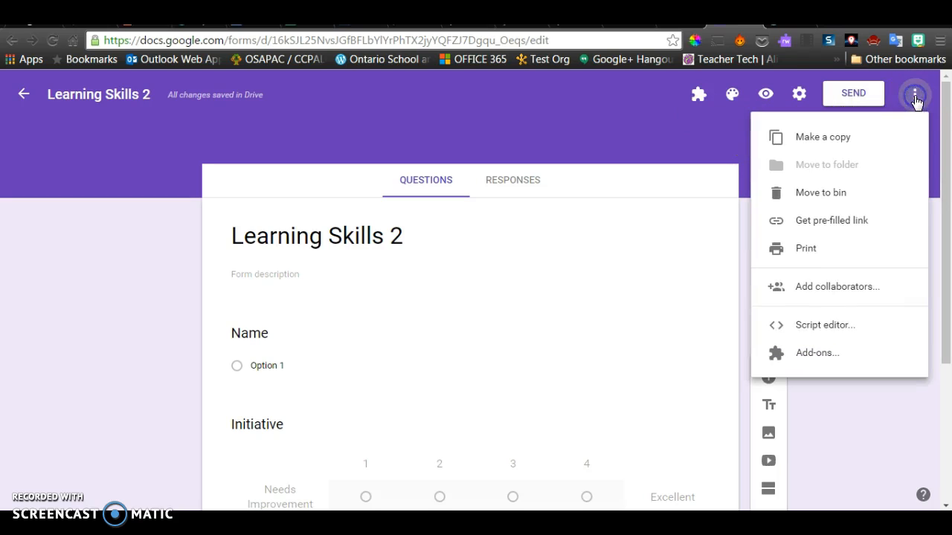
pyautogui.click(837, 353)
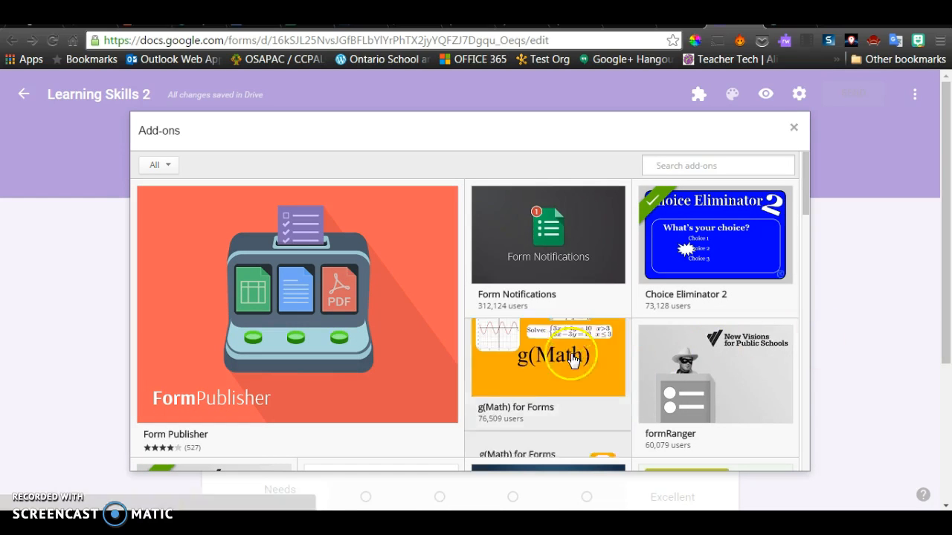
pyautogui.scroll(-4, 462, 327)
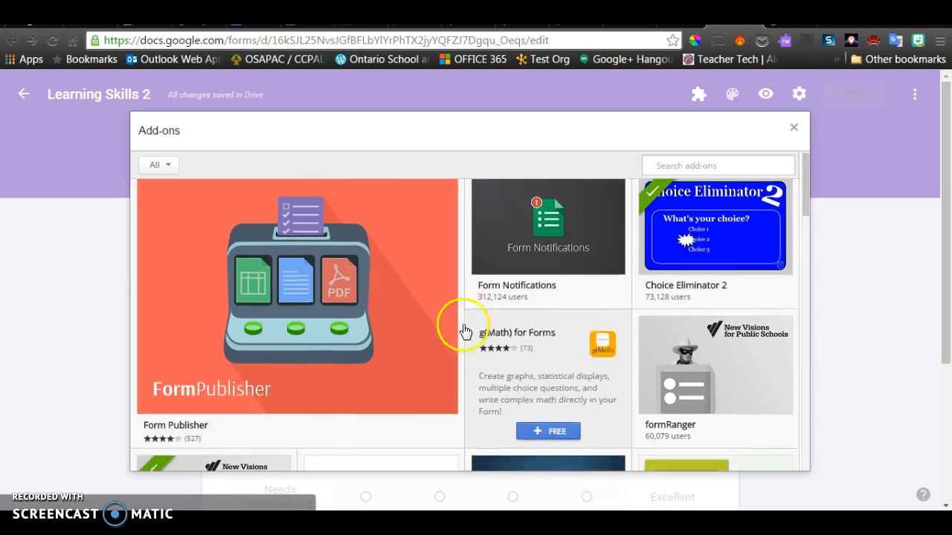
pyautogui.scroll(-1, 461, 334)
pyautogui.scroll(1, 401, 334)
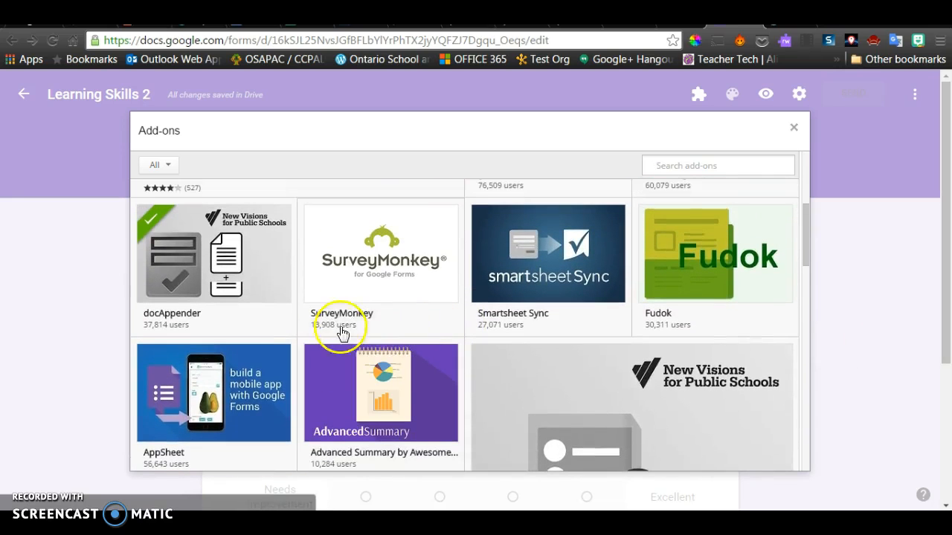
pyautogui.moveTo(207, 270)
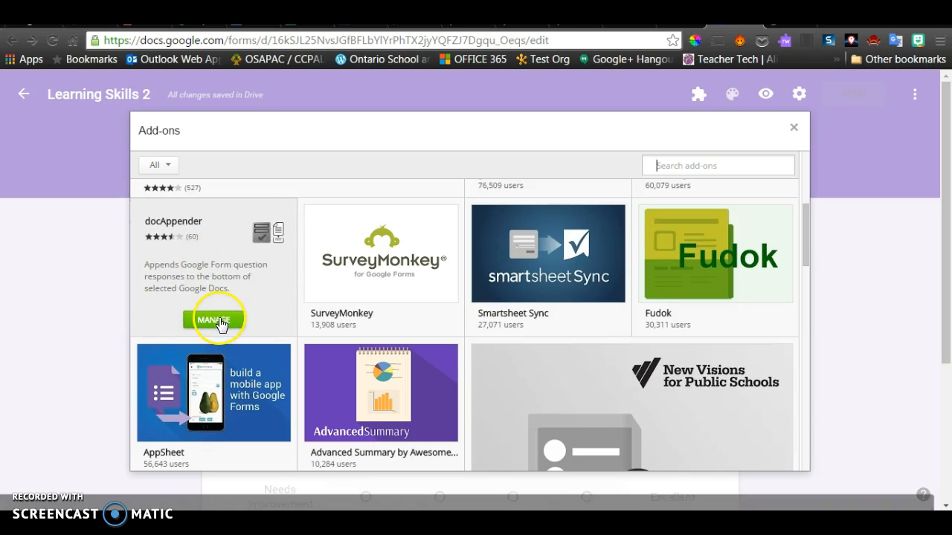
pyautogui.moveTo(358, 273)
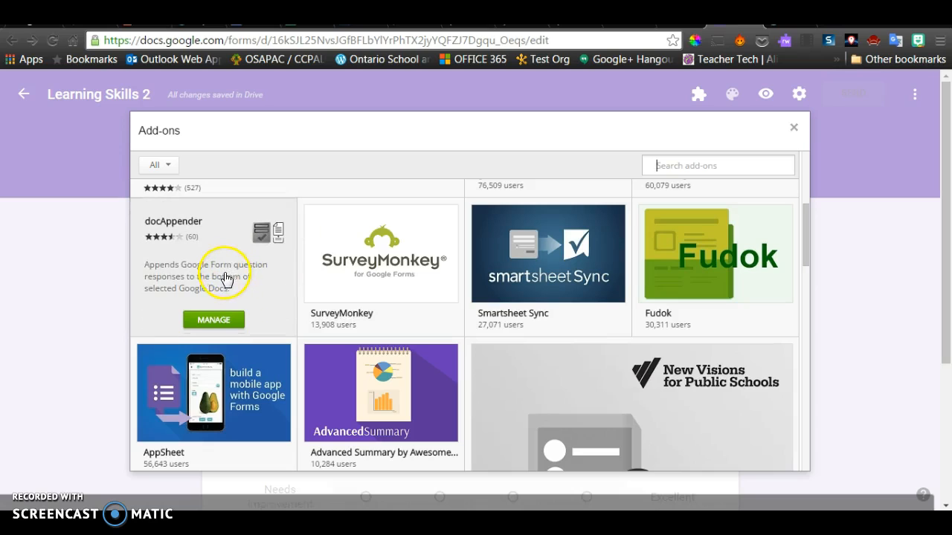
pyautogui.click(793, 128)
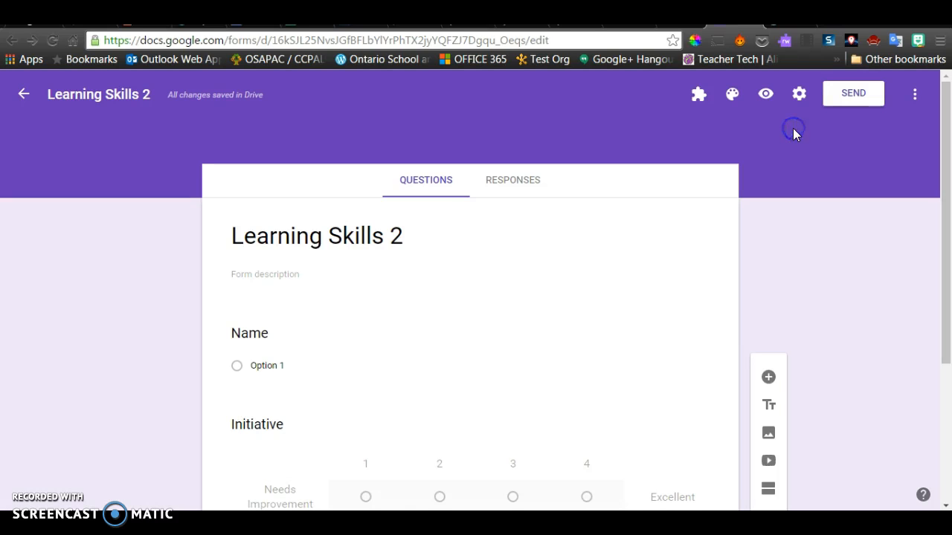
# - Launch the docAppender add-on from the Add-ons menu and open its sidebar
pyautogui.click(699, 97)
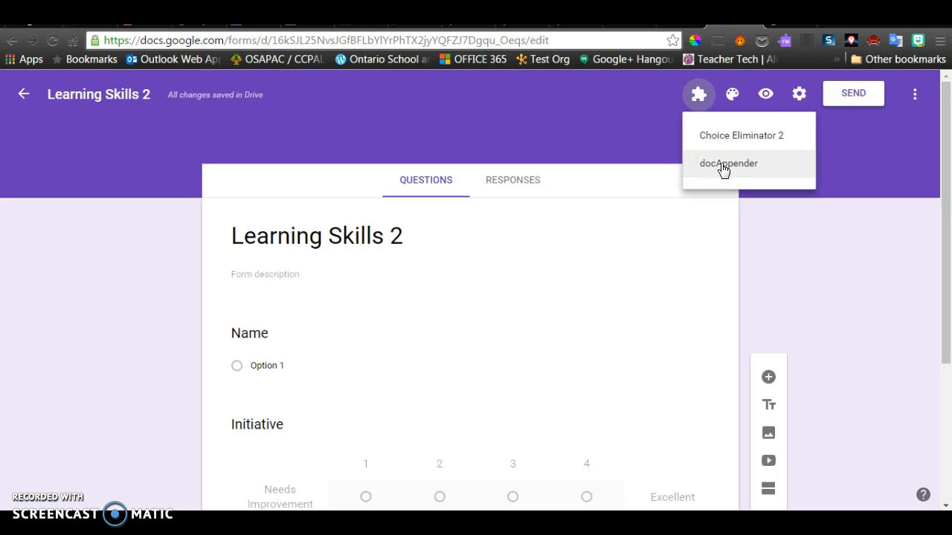
pyautogui.click(720, 163)
pyautogui.click(471, 166)
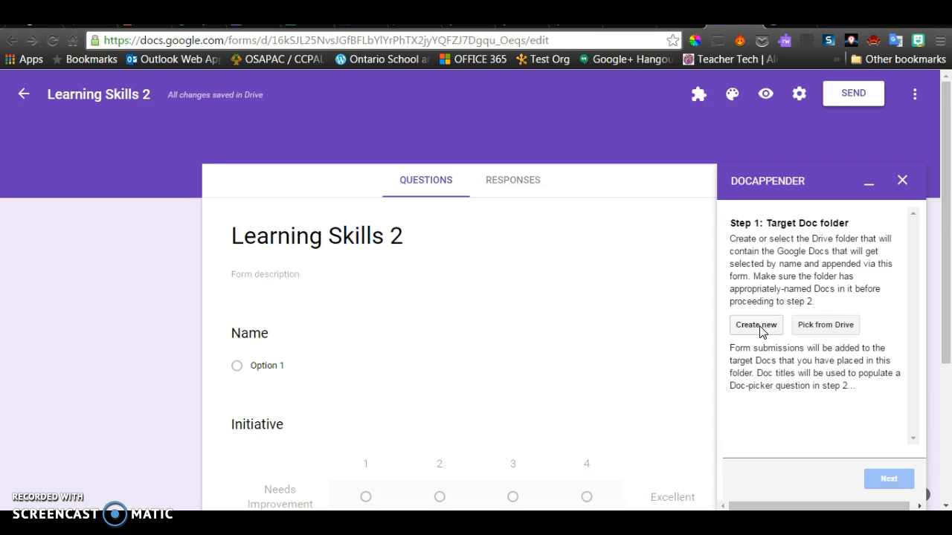
# - Pick the Learning Skills 2 Drive folder as docAppender's target and advance to Step 2
pyautogui.click(820, 327)
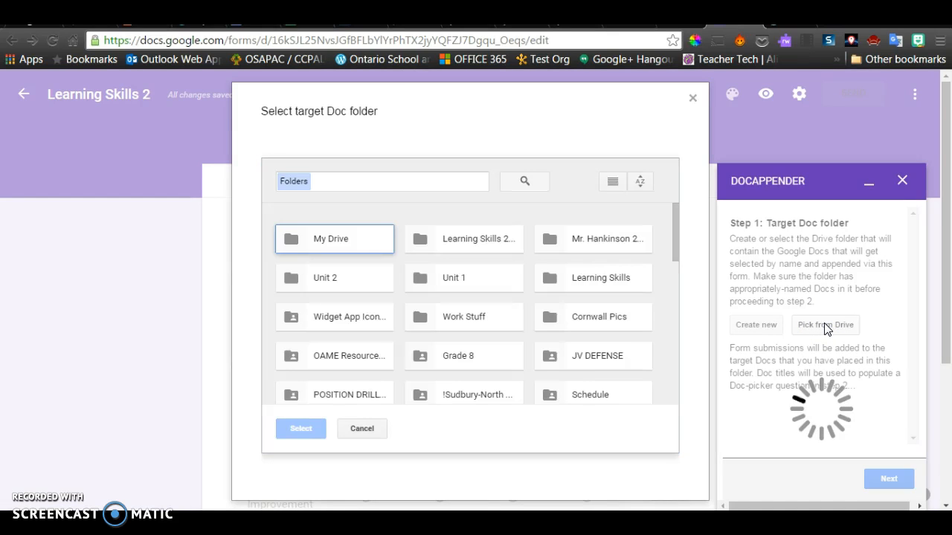
pyautogui.click(452, 238)
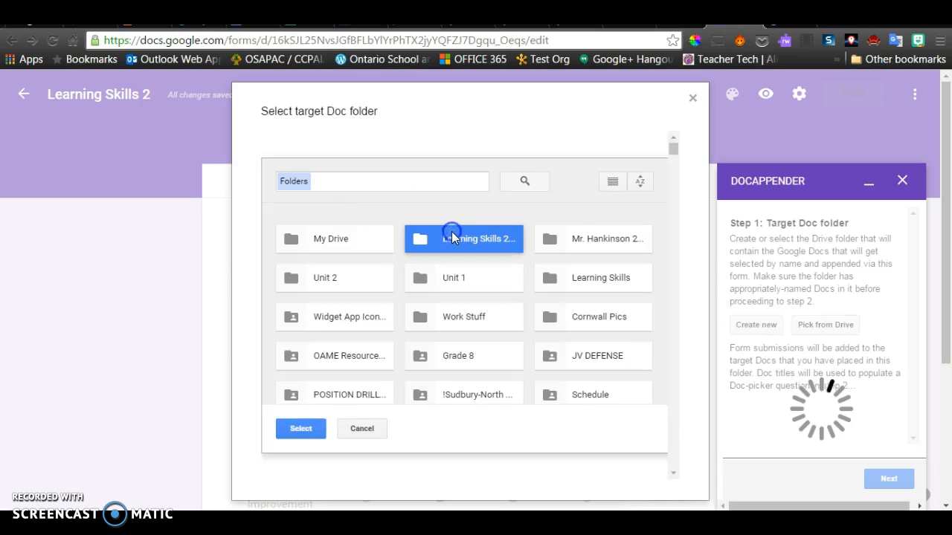
pyautogui.click(302, 429)
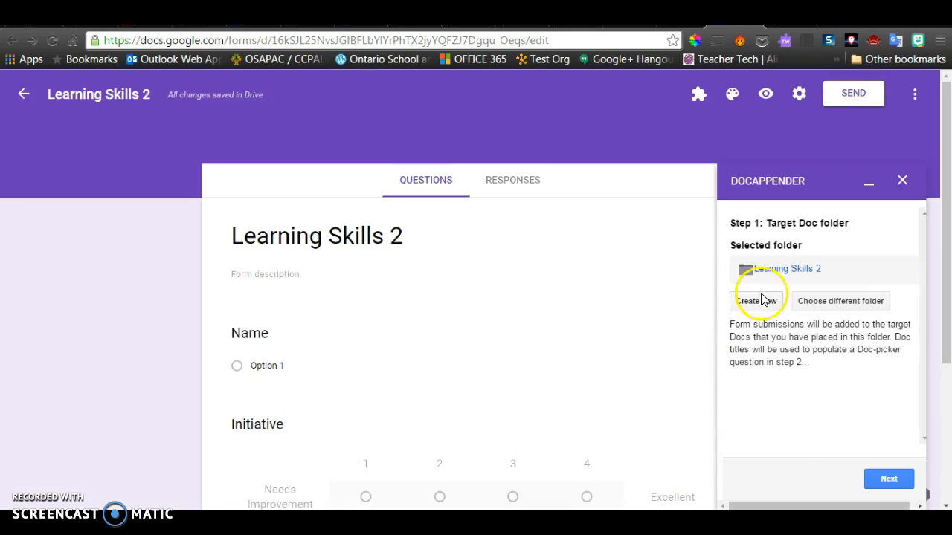
pyautogui.click(886, 480)
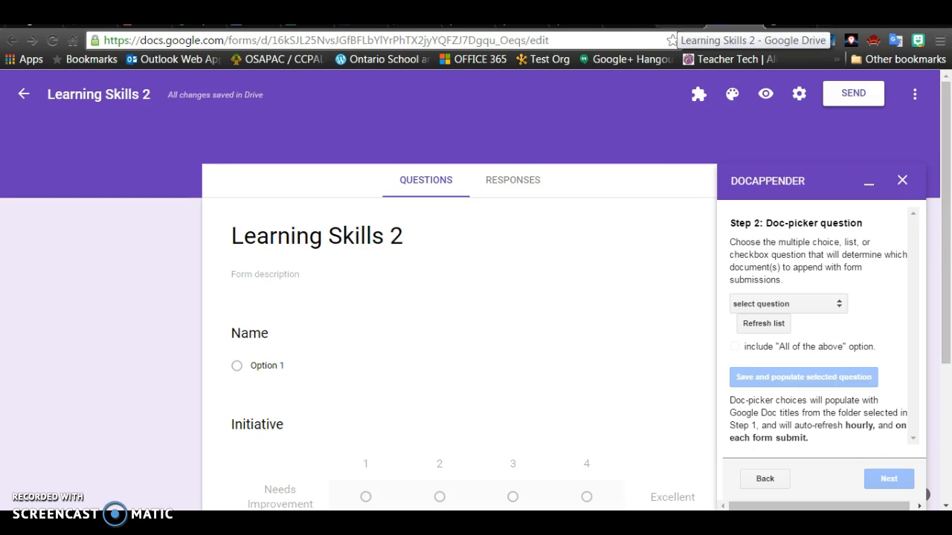
# - Check the student docs in Drive, then refresh docAppender's list of form questions
pyautogui.click(692, 29)
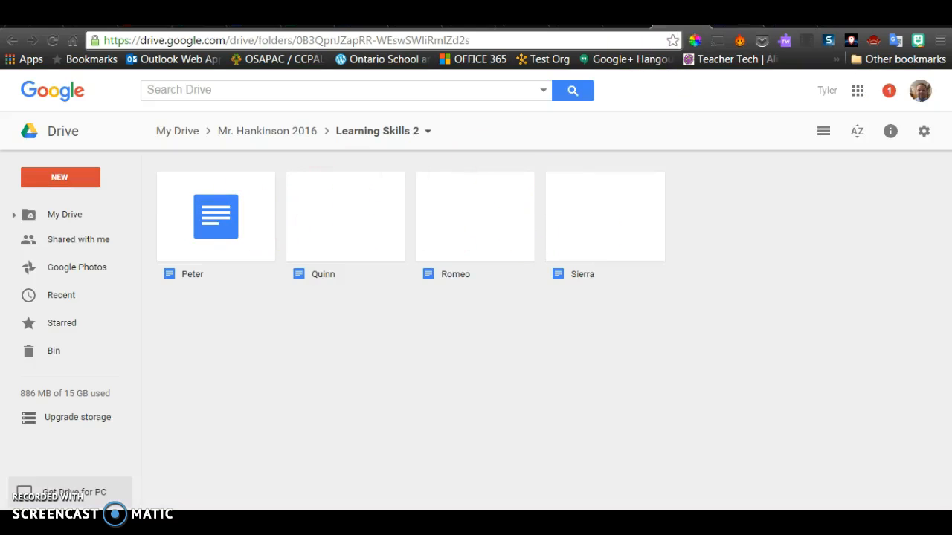
pyautogui.click(734, 27)
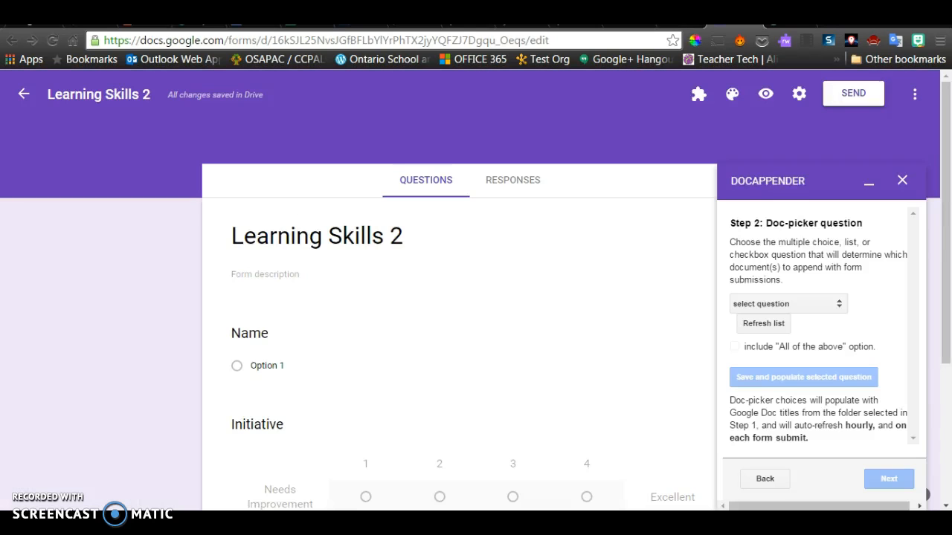
pyautogui.click(834, 305)
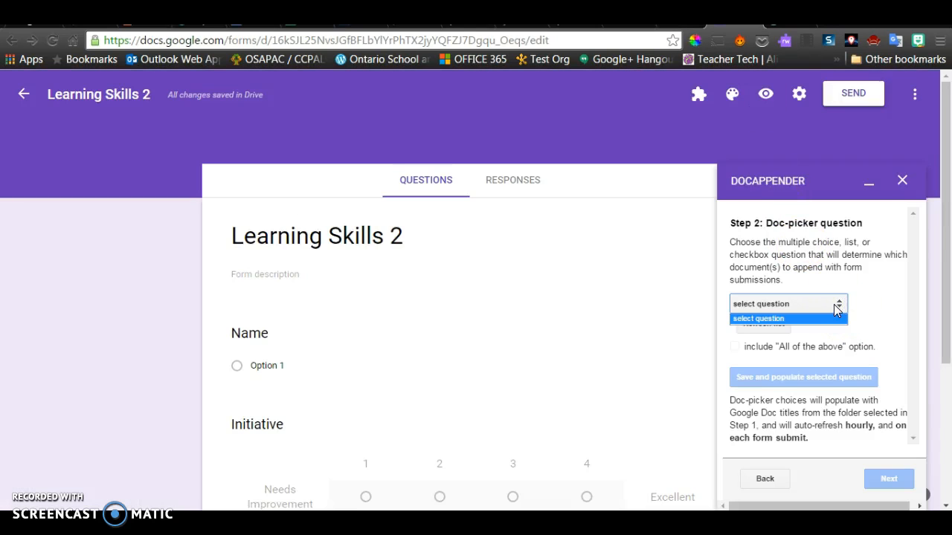
pyautogui.click(834, 305)
pyautogui.click(765, 325)
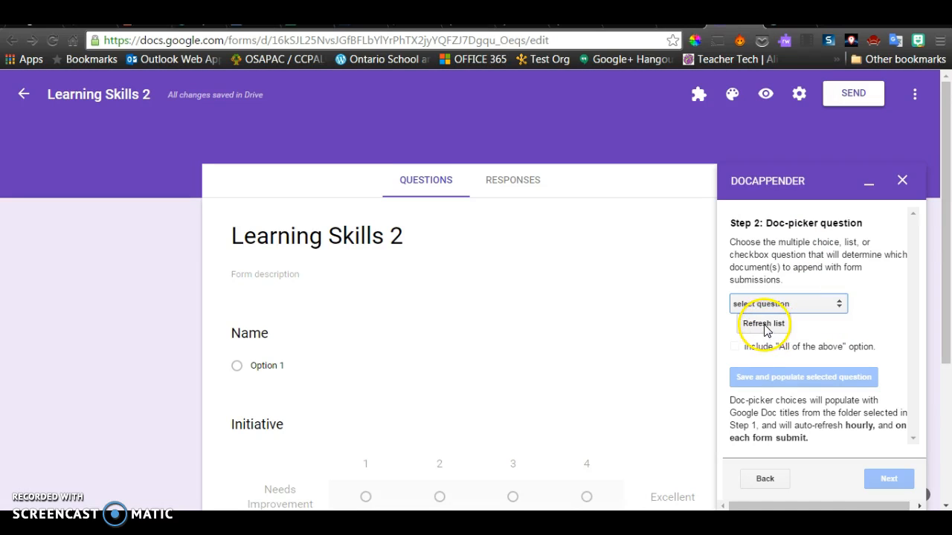
pyautogui.click(768, 327)
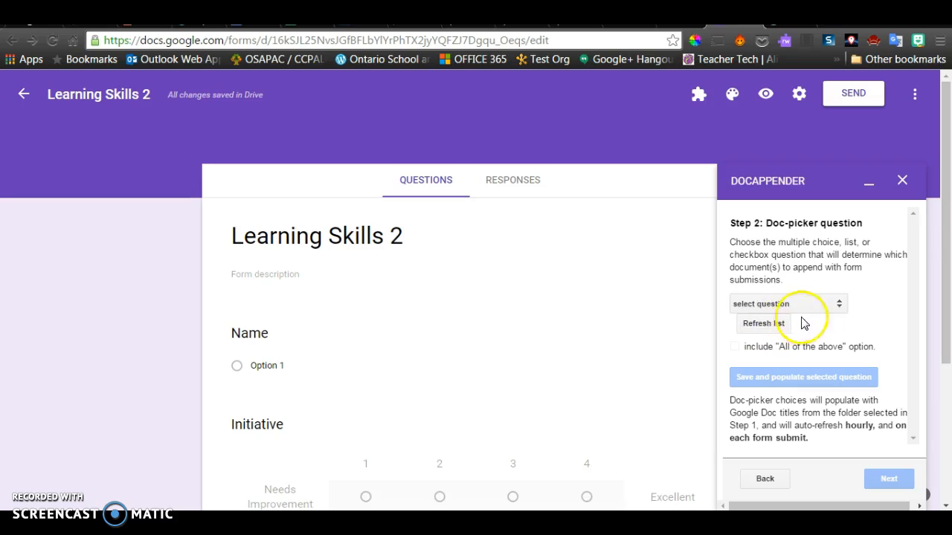
# - Choose Name as the Doc-picker question and populate it with the student Doc titles
pyautogui.click(839, 305)
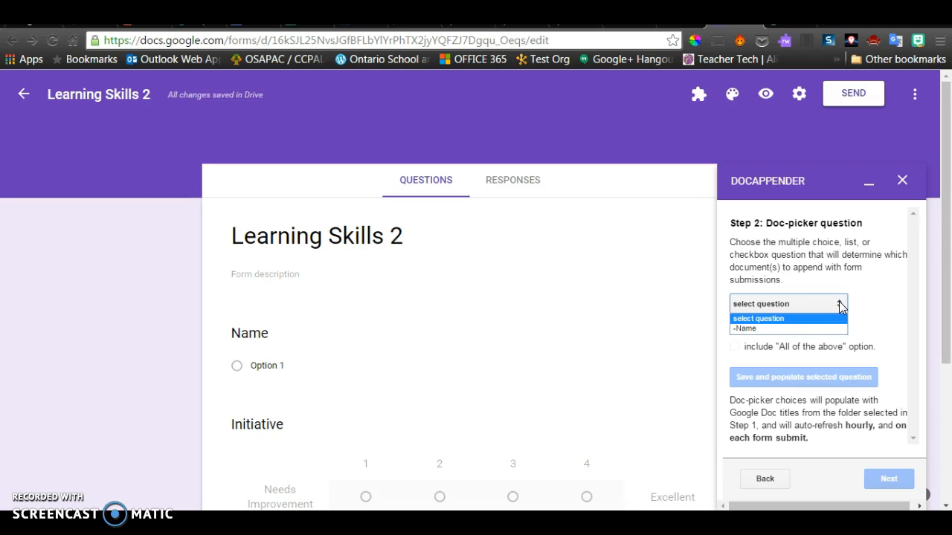
pyautogui.click(797, 329)
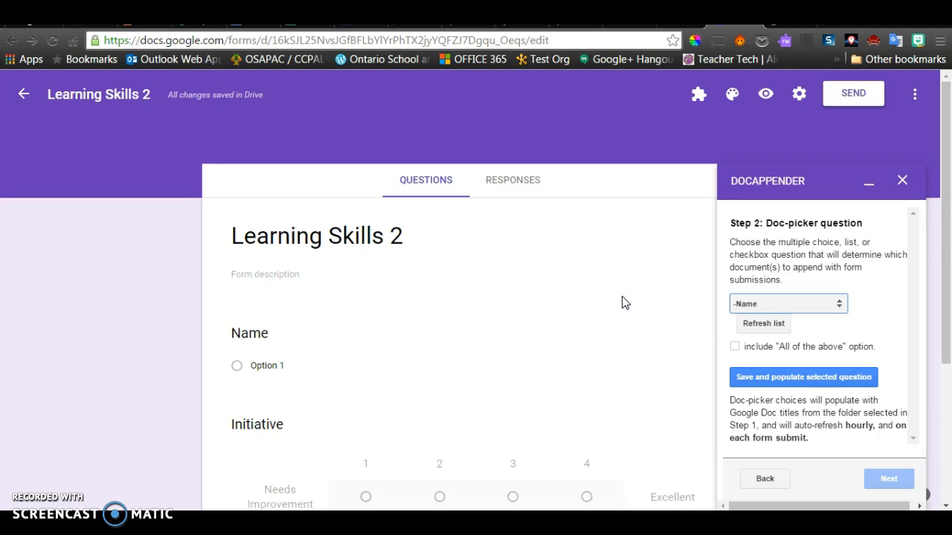
pyautogui.scroll(-3, 623, 302)
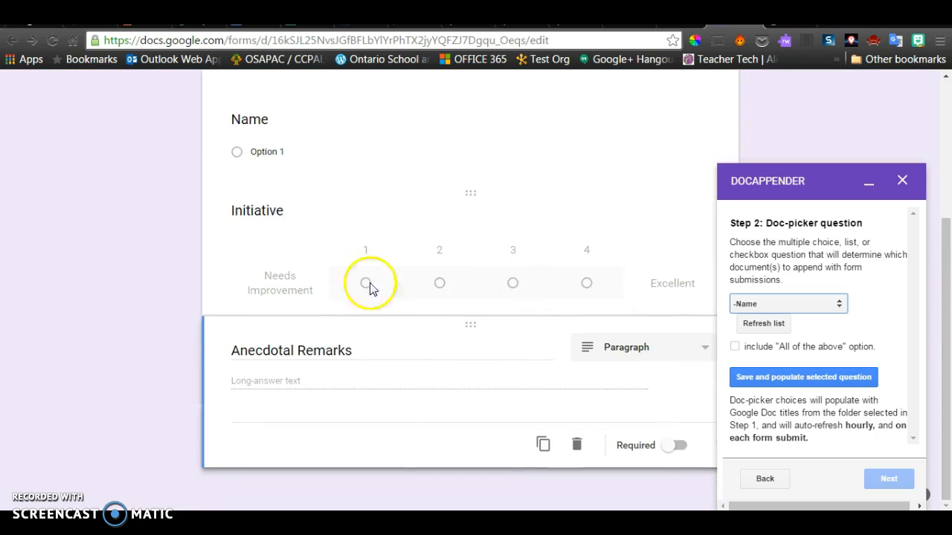
pyautogui.scroll(3, 629, 346)
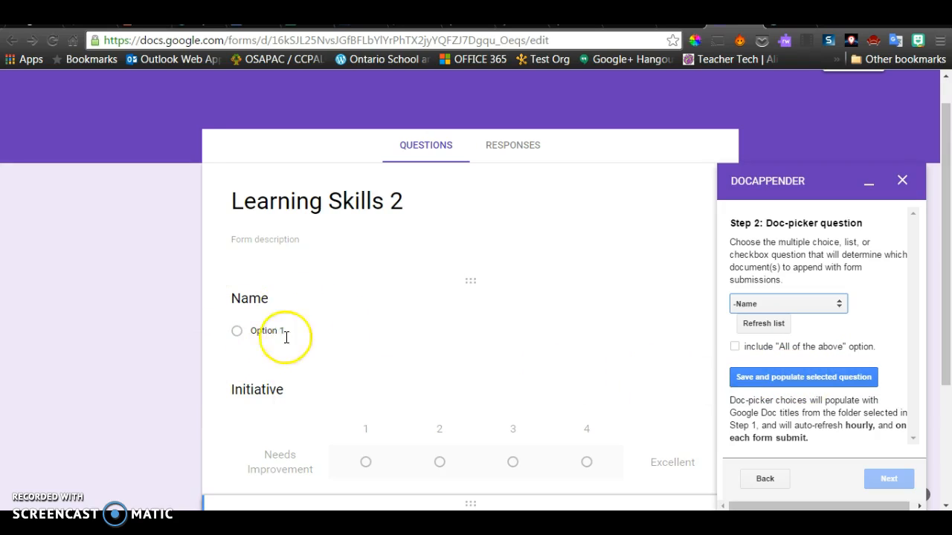
pyautogui.click(816, 380)
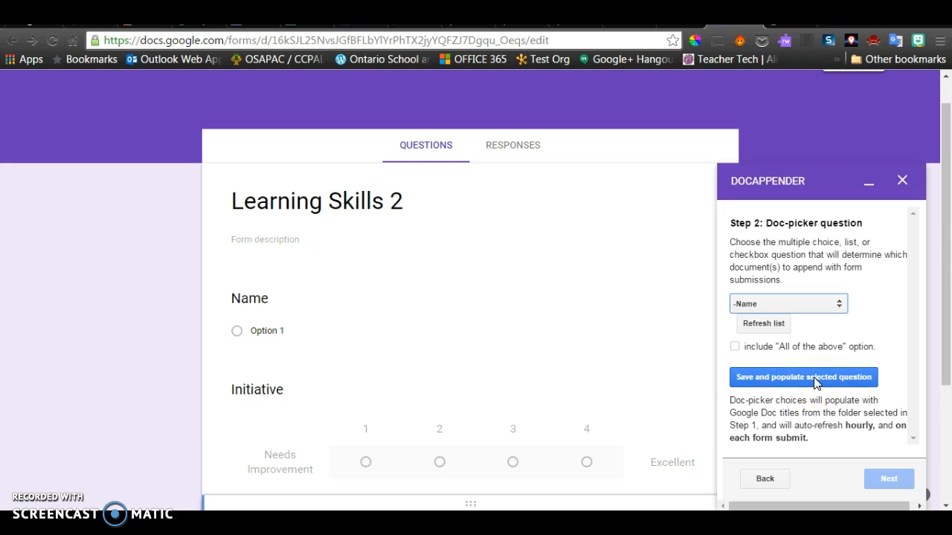
pyautogui.click(816, 380)
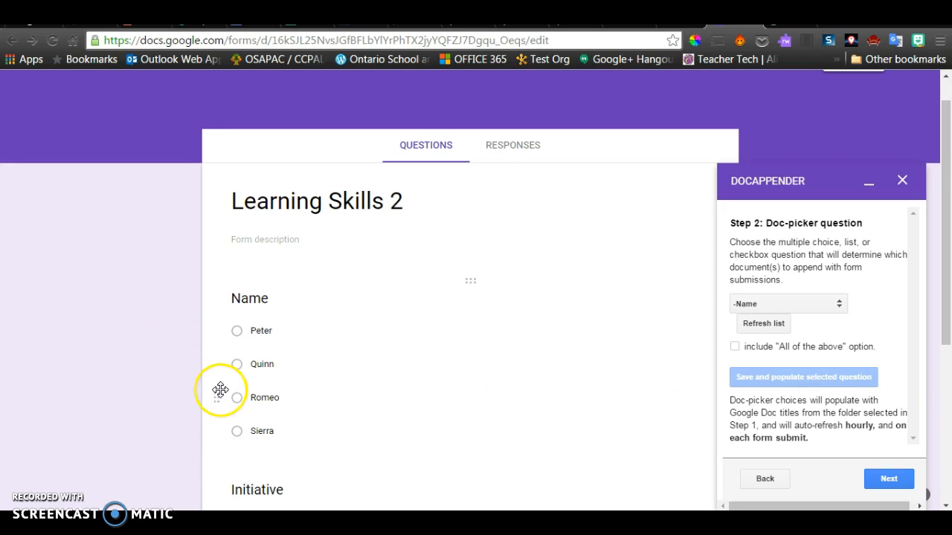
pyautogui.scroll(-1, 873, 388)
pyautogui.scroll(1, 872, 405)
# - Include Timestamp, Initiative and Anecdotal Remarks in the appended responses
pyautogui.click(891, 480)
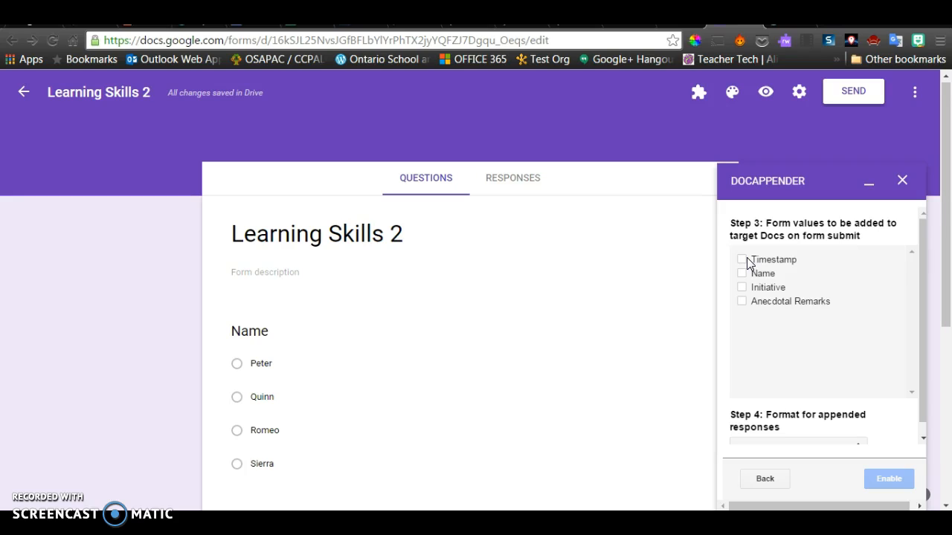
pyautogui.click(742, 259)
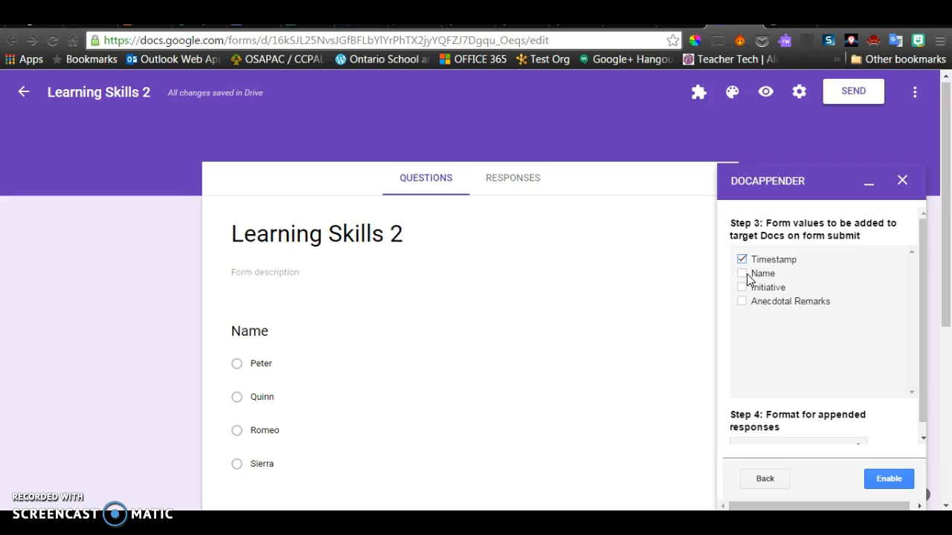
pyautogui.click(741, 286)
pyautogui.click(741, 301)
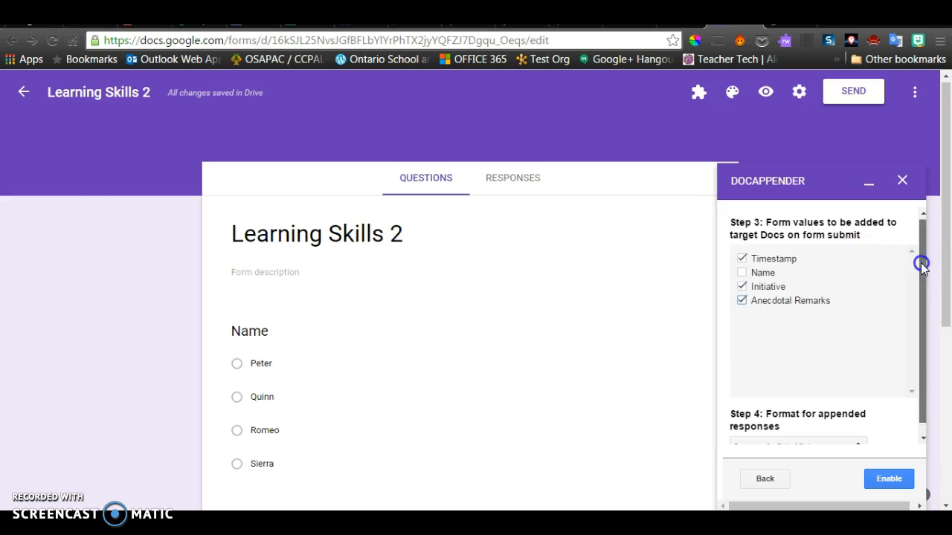
pyautogui.moveTo(921, 264); pyautogui.dragTo(924, 350)
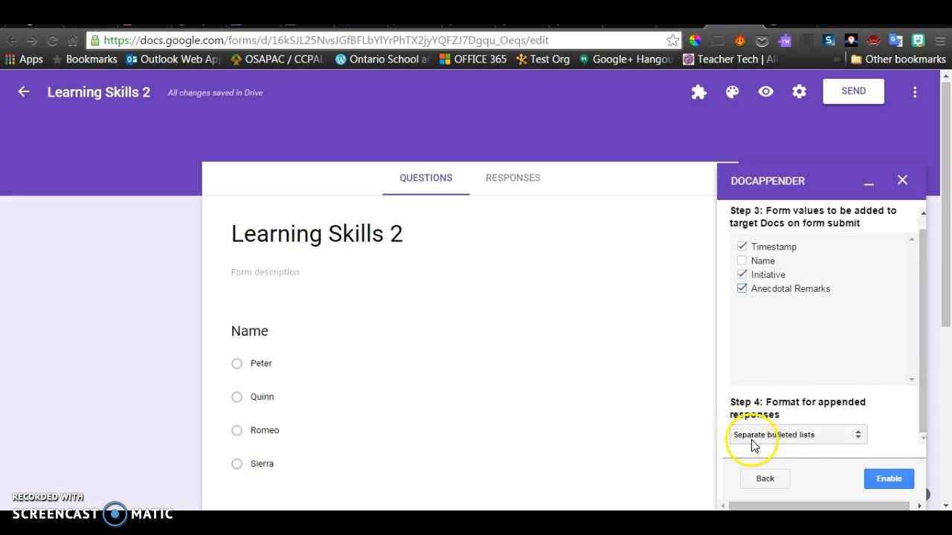
# - Set the format to rows in a single horizontal table, enable DocAppender, and close the sidebar
pyautogui.click(846, 434)
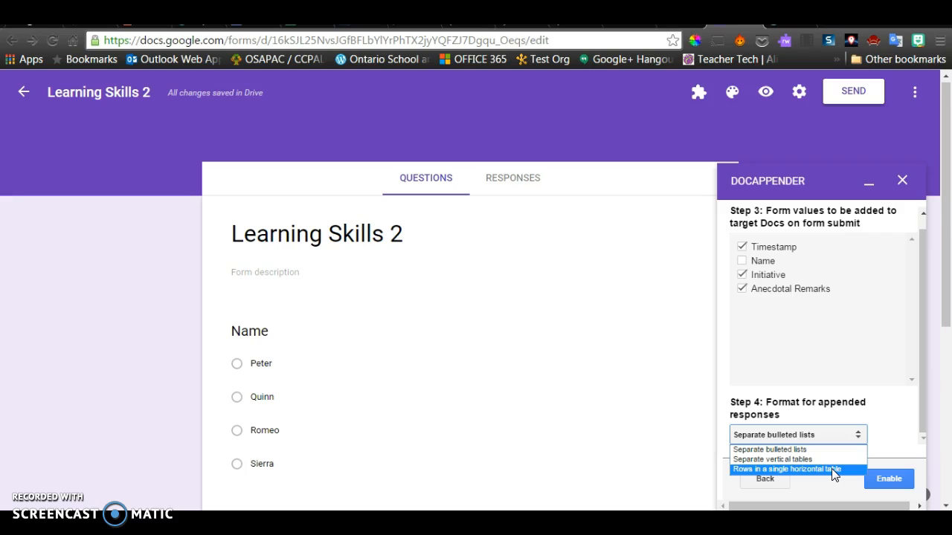
pyautogui.click(832, 469)
pyautogui.click(808, 469)
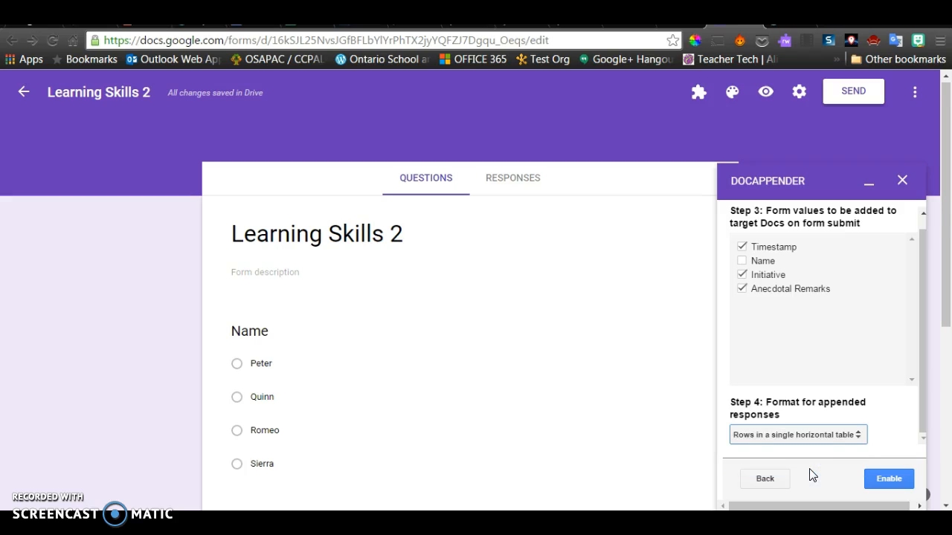
pyautogui.click(888, 478)
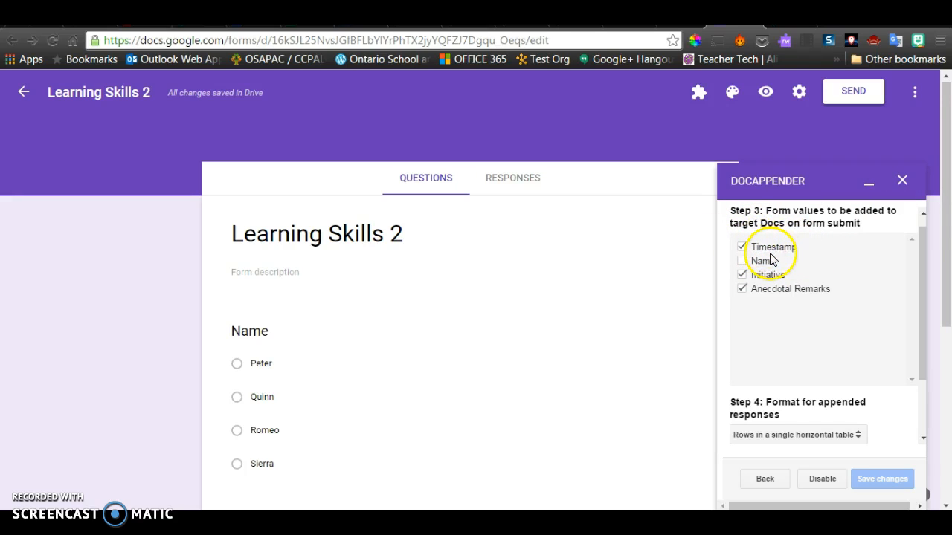
pyautogui.click(901, 183)
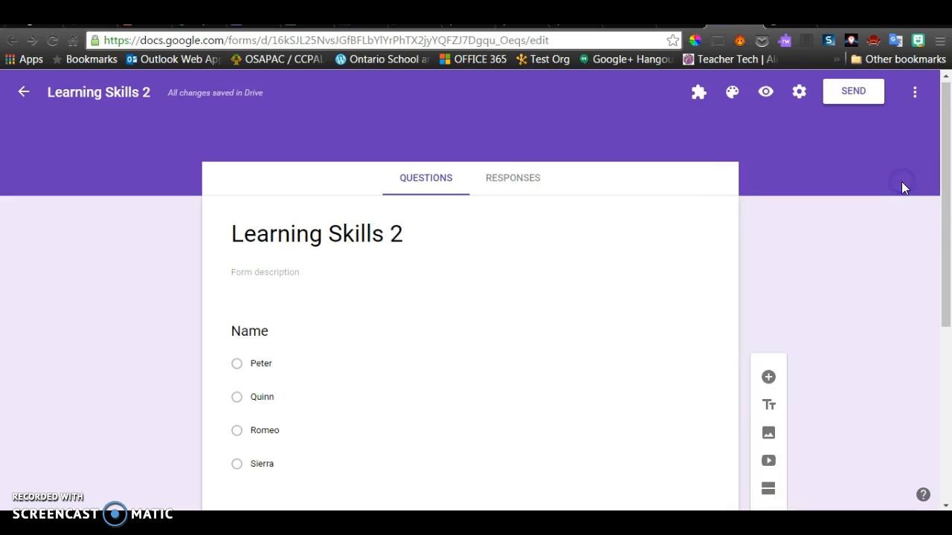
# - Create a new linked responses spreadsheet from the Responses view, then return to Drive
pyautogui.click(513, 181)
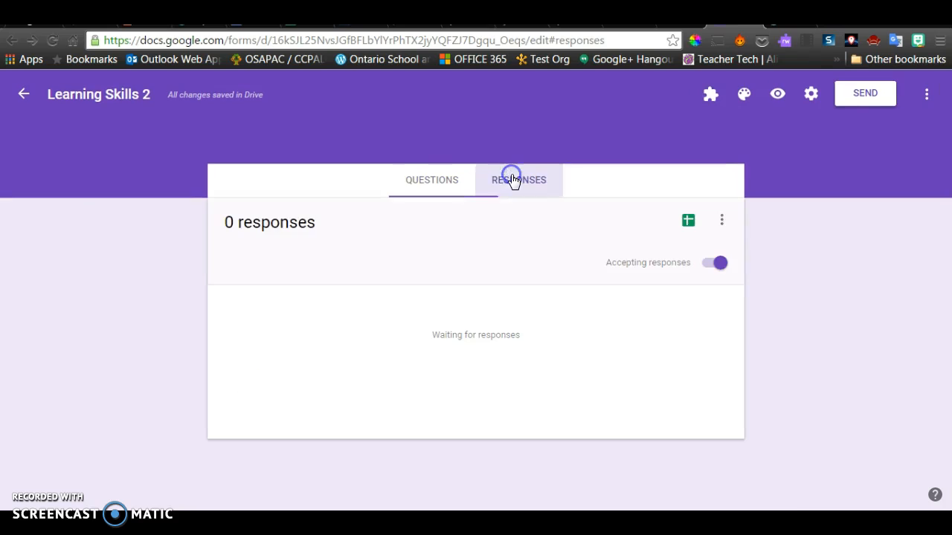
pyautogui.click(688, 223)
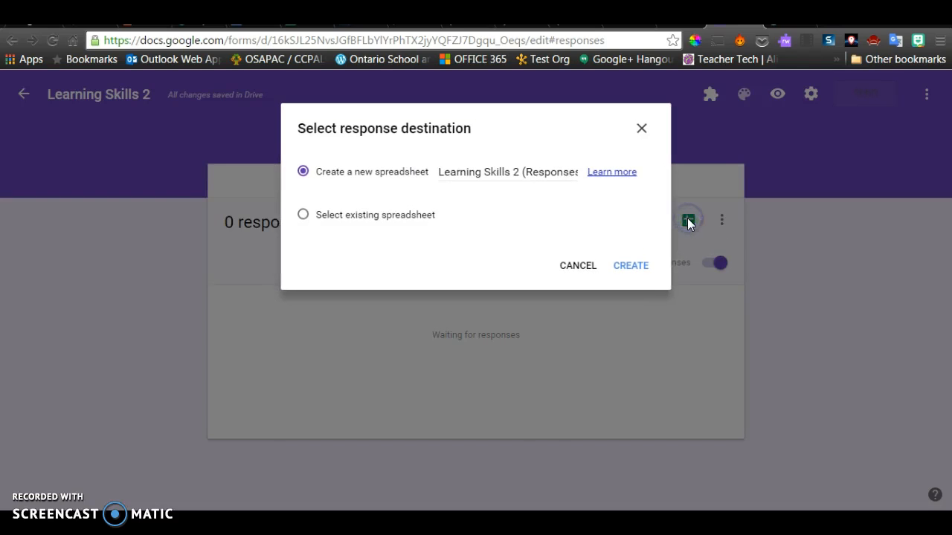
pyautogui.click(411, 188)
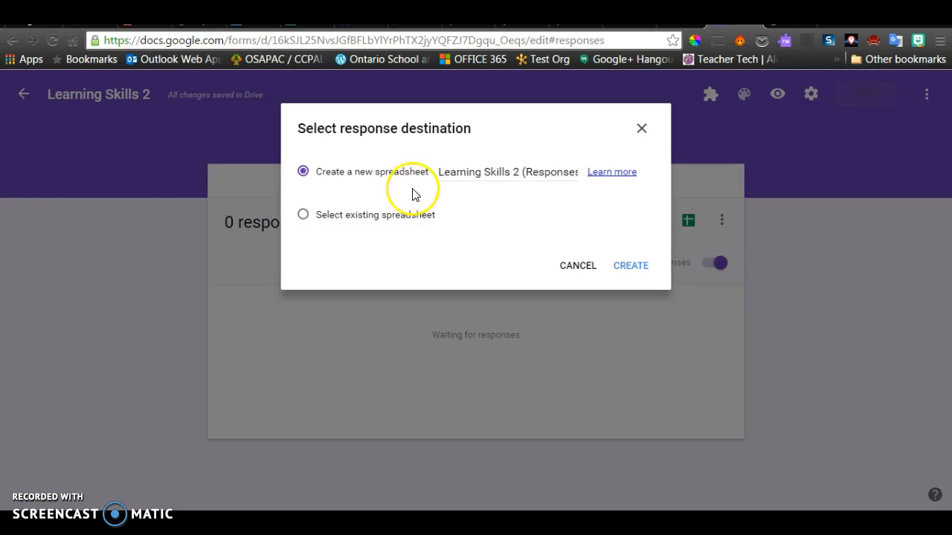
pyautogui.click(630, 267)
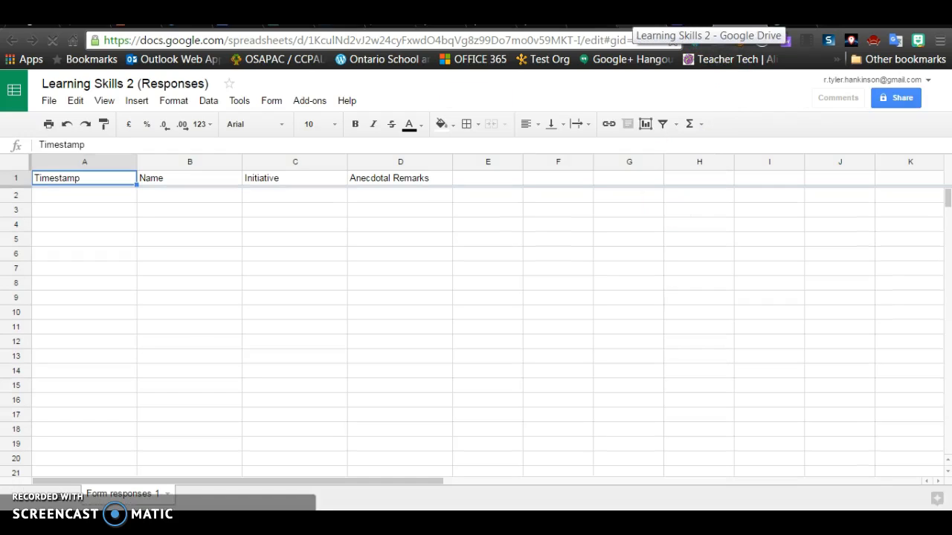
pyautogui.click(620, 19)
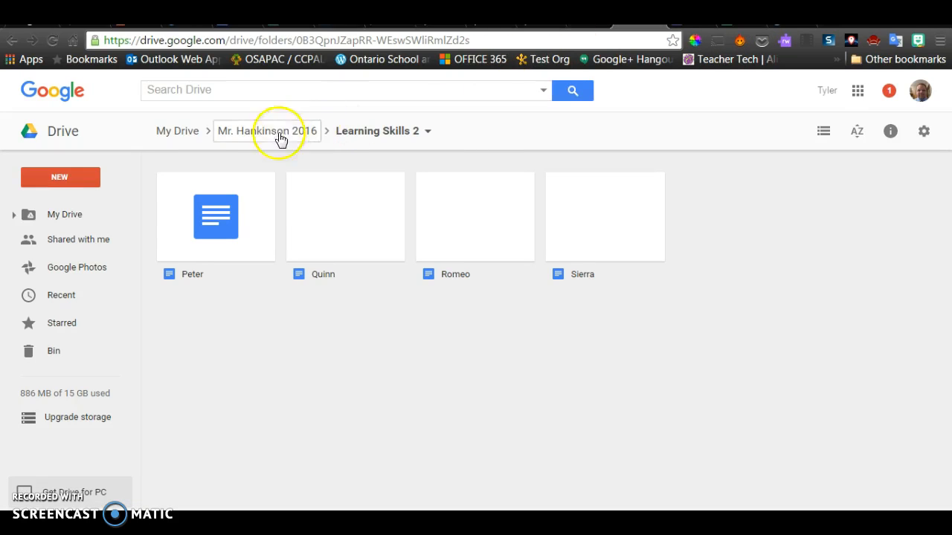
# - Go up to the Mr. Hankinson 2016 parent folder in Drive
pyautogui.click(280, 138)
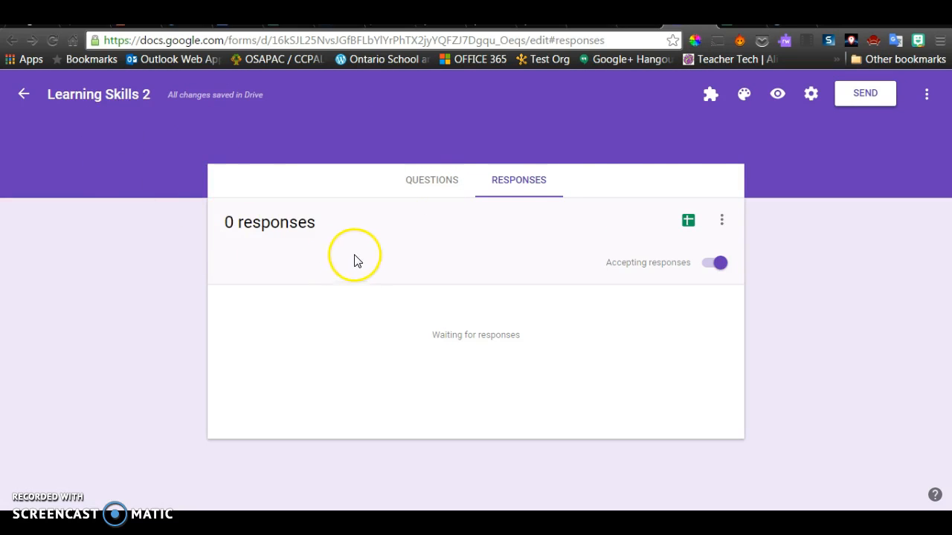
# - In preview, submit Peter with Initiative 4 and remark 'Started his work without my prompting.'
pyautogui.click(777, 96)
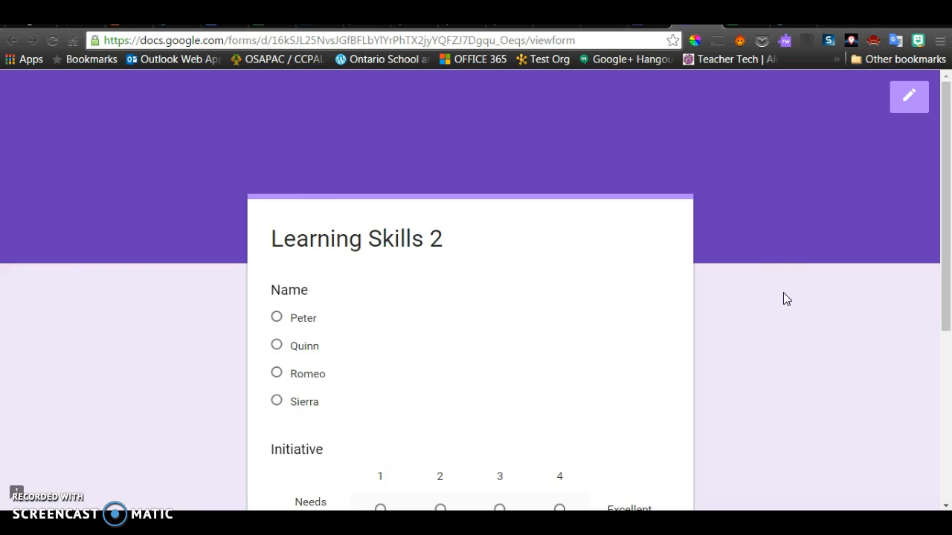
pyautogui.scroll(-1, 781, 284)
pyautogui.scroll(-3, 780, 284)
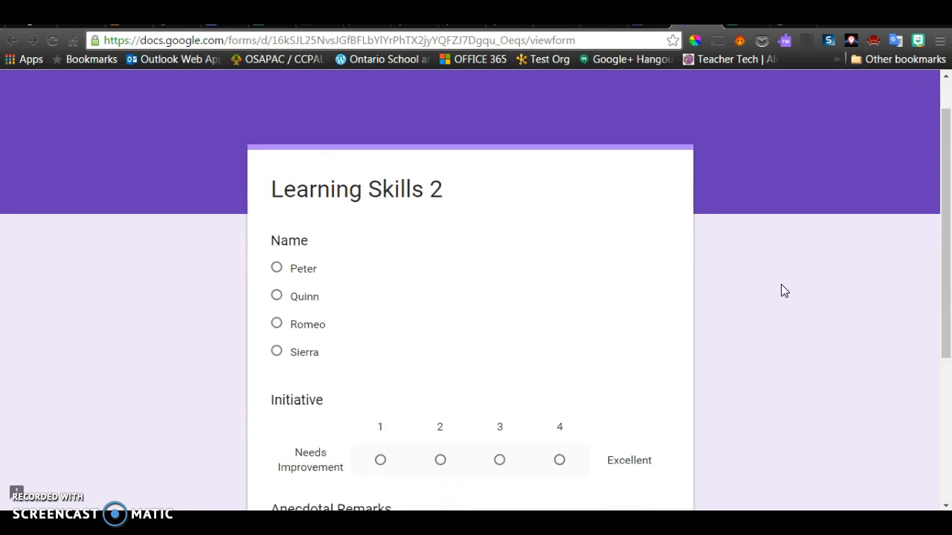
pyautogui.click(276, 172)
pyautogui.scroll(-4, 612, 238)
pyautogui.click(559, 235)
pyautogui.click(329, 310)
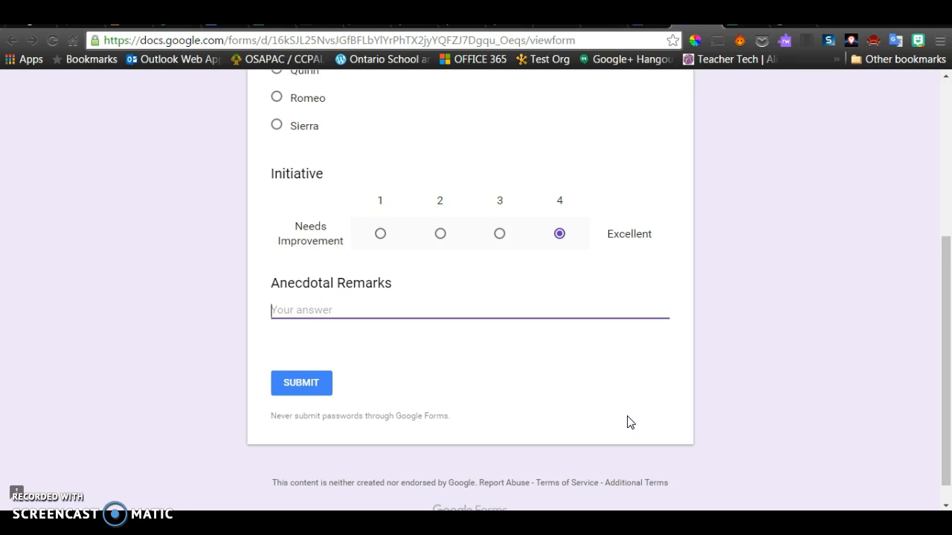
pyautogui.write('Started his work')
pyautogui.write(' without my ')
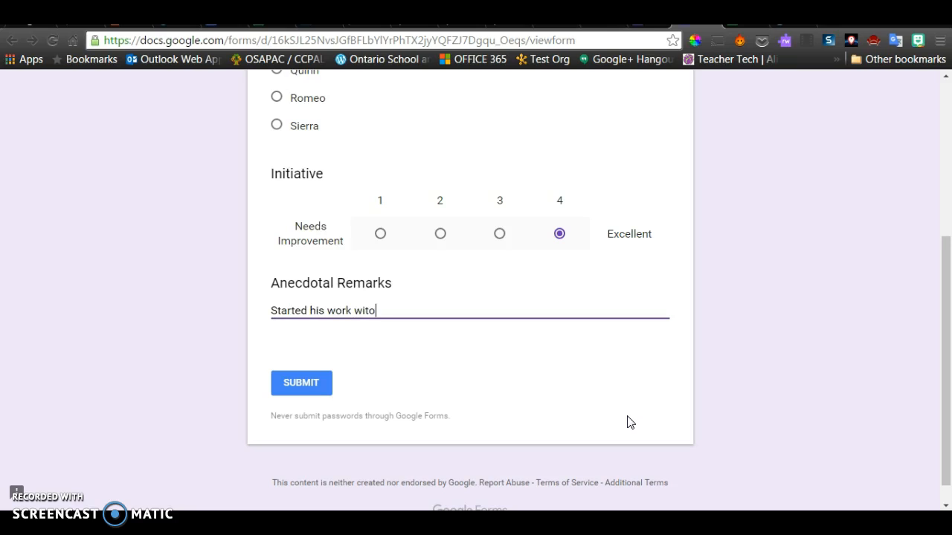
pyautogui.write('prompting.')
pyautogui.click(330, 383)
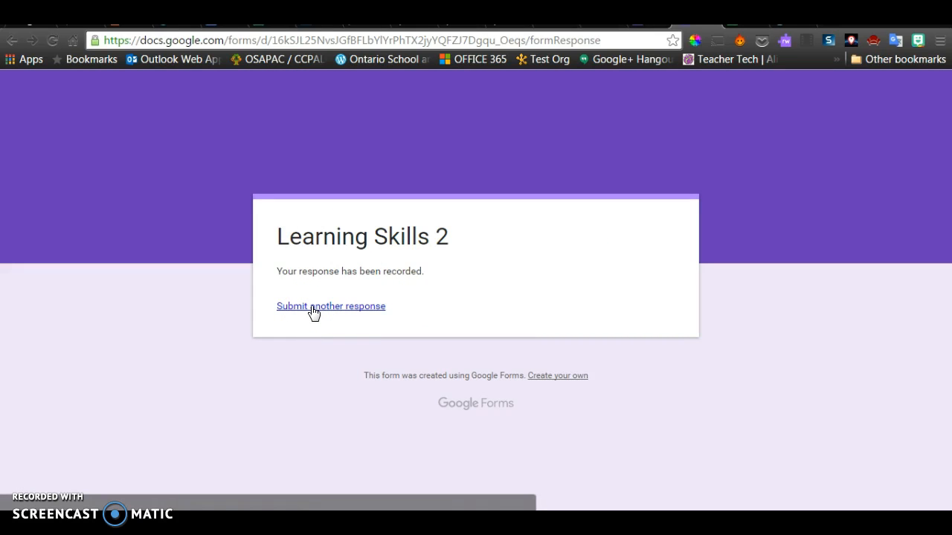
# - Check that Peter's response sits in row 2 of the responses sheet, then switch back to Drive
pyautogui.click(742, 25)
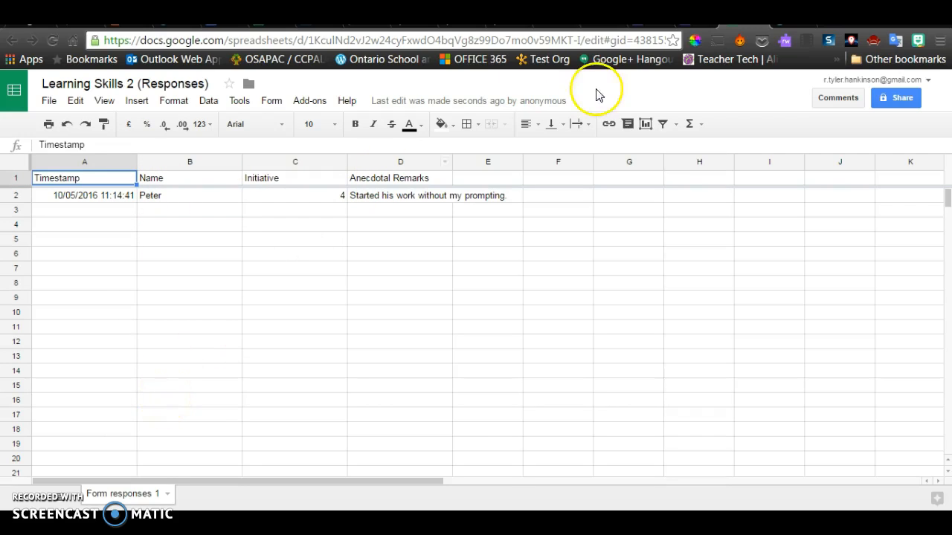
pyautogui.click(603, 24)
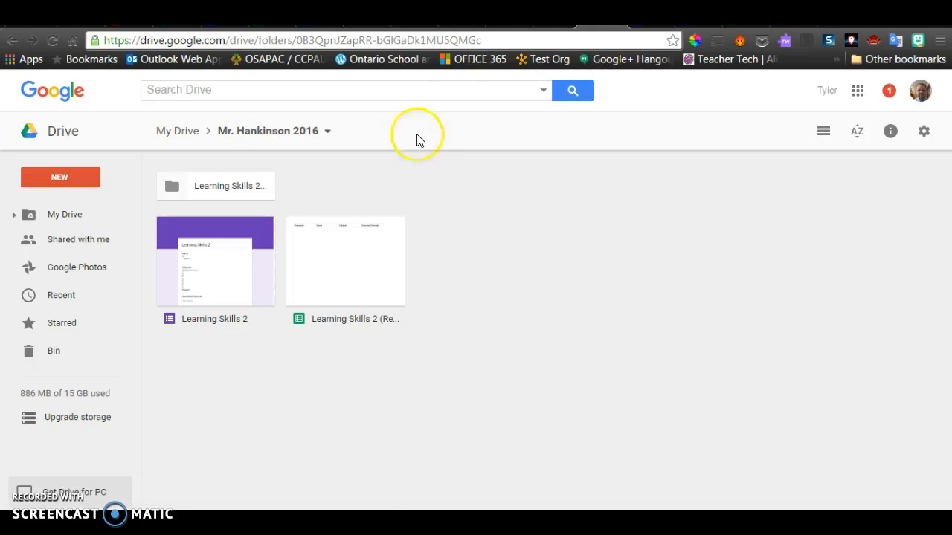
# - Open the student's Doc in the Learning Skills 2 folder to check the appended response row
pyautogui.doubleClick(221, 192)
pyautogui.doubleClick(219, 216)
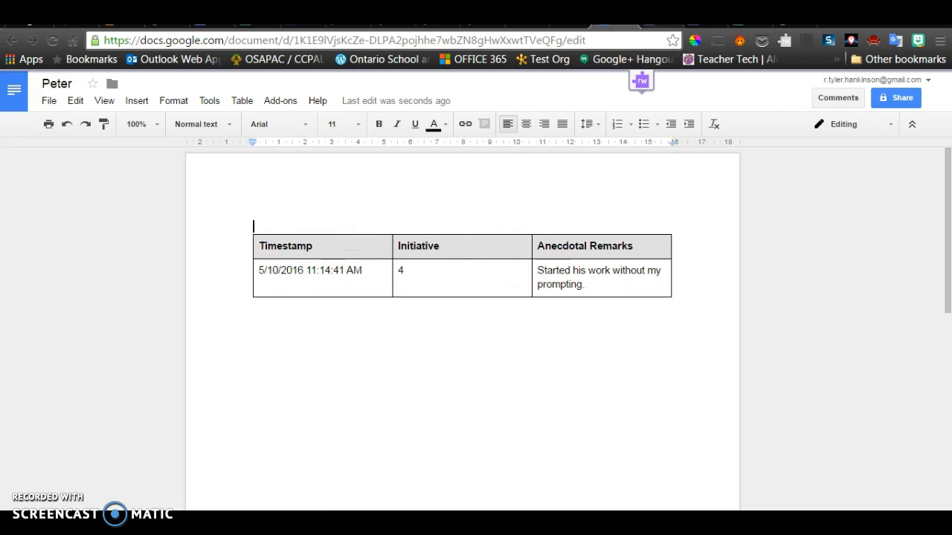
pyautogui.click(703, 20)
# - Submit another response for the same student with Initiative rated 1, then view their Doc
pyautogui.click(372, 305)
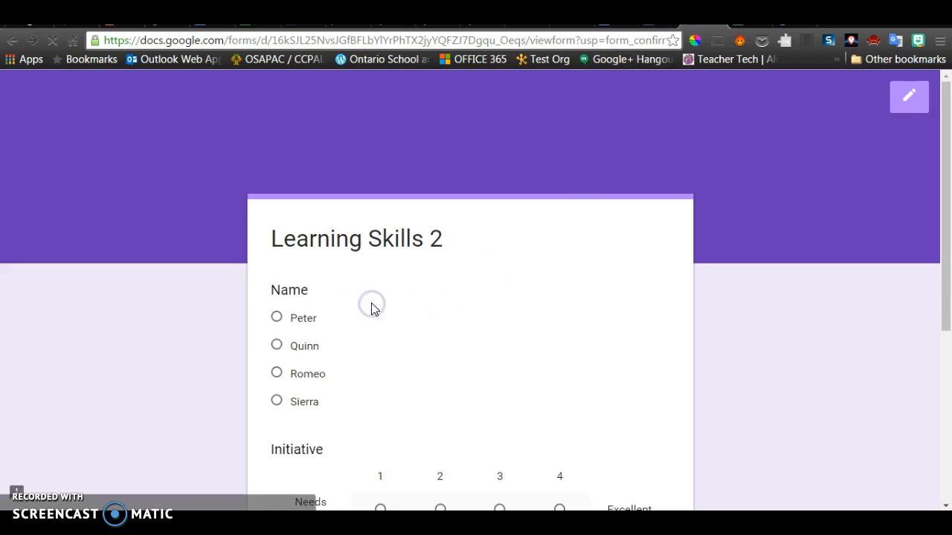
pyautogui.click(277, 312)
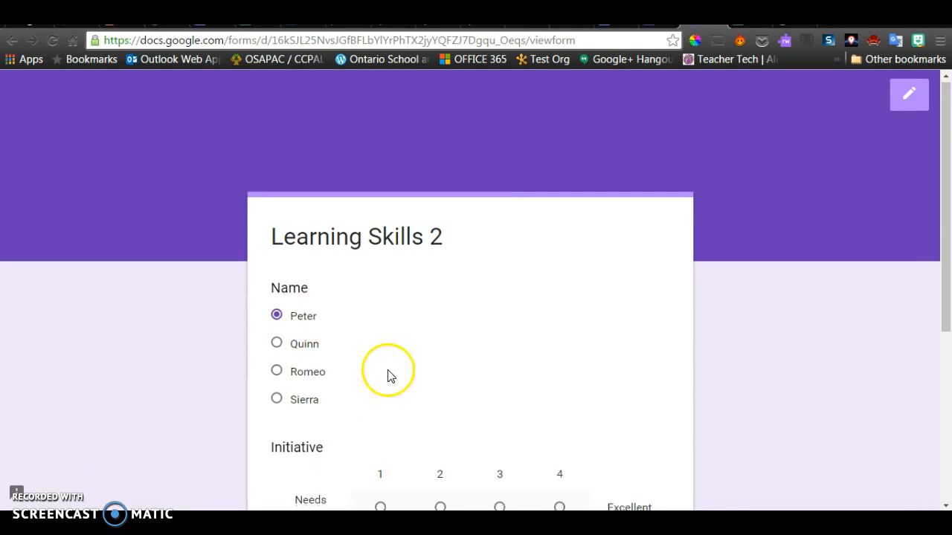
pyautogui.scroll(-1, 387, 371)
pyautogui.click(381, 429)
pyautogui.scroll(-3, 395, 412)
pyautogui.click(305, 361)
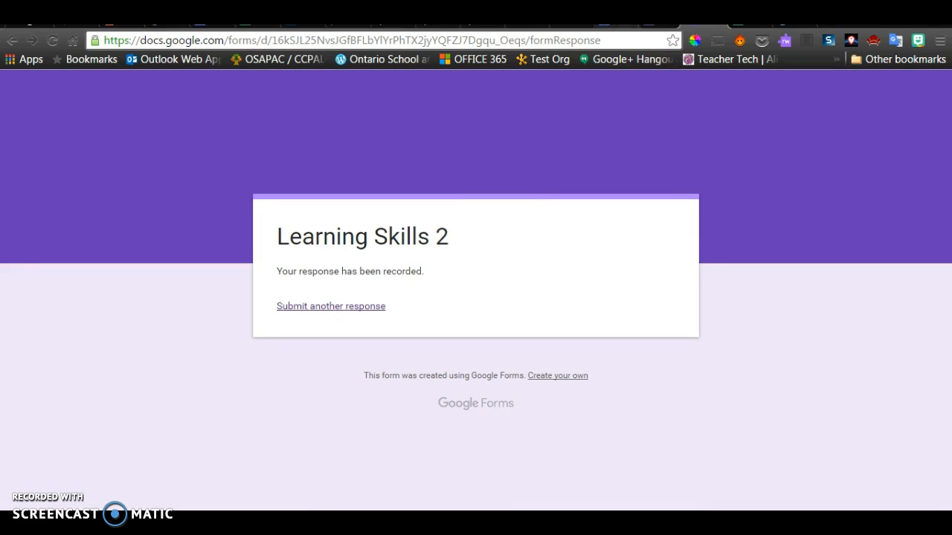
pyautogui.click(604, 25)
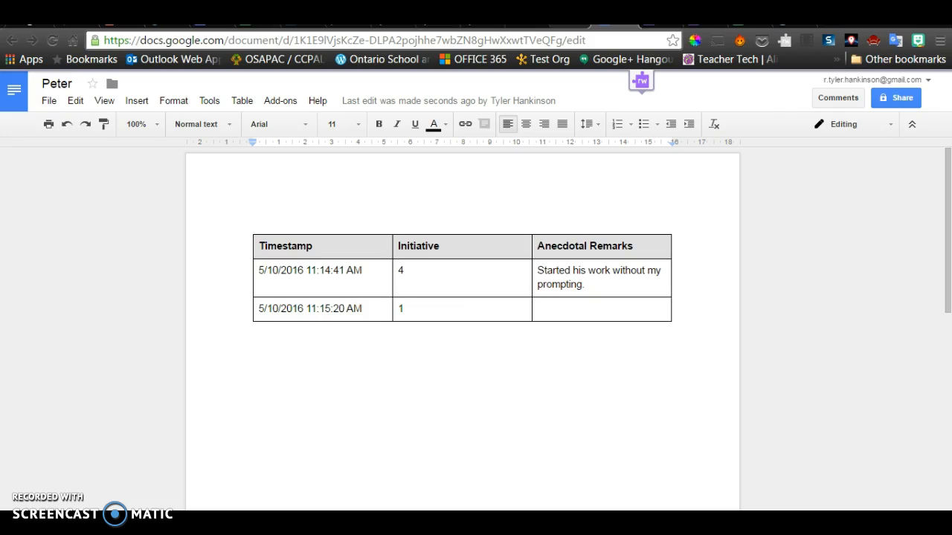
# - Type the teacher's e-mail address below the response table and set it to 30 pt
pyautogui.click(371, 358)
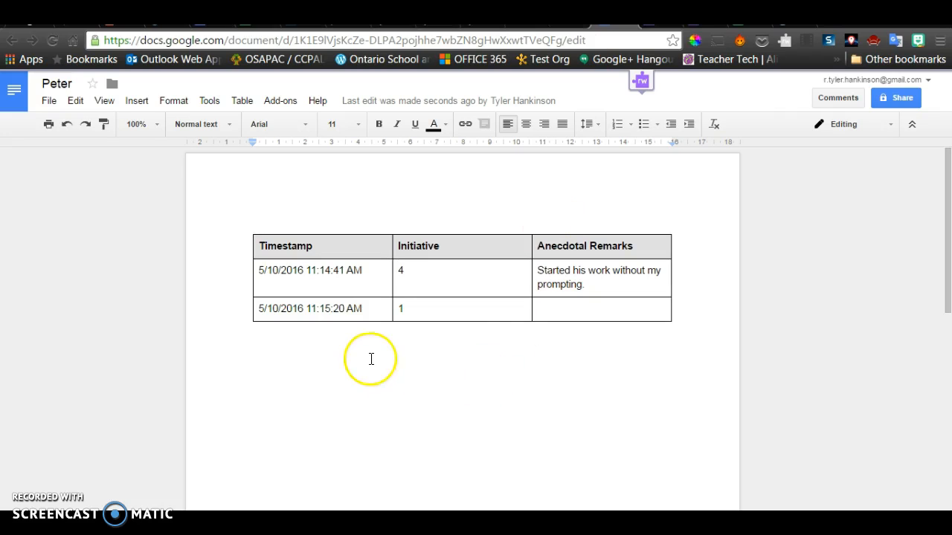
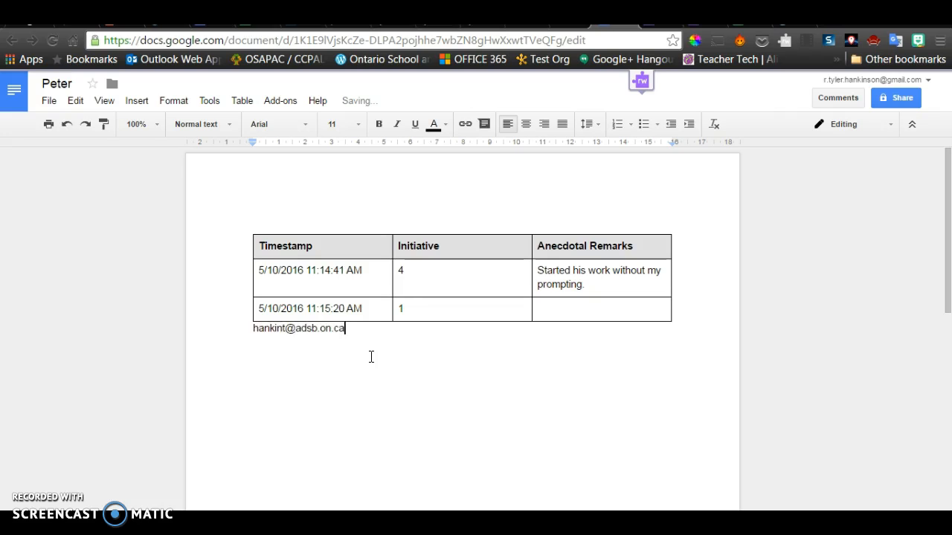
pyautogui.tripleClick(325, 332)
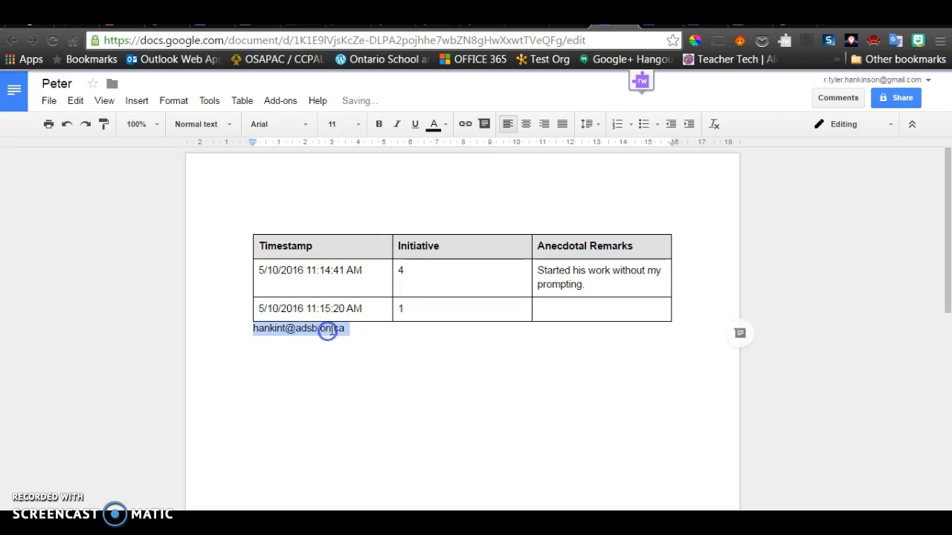
pyautogui.click(354, 124)
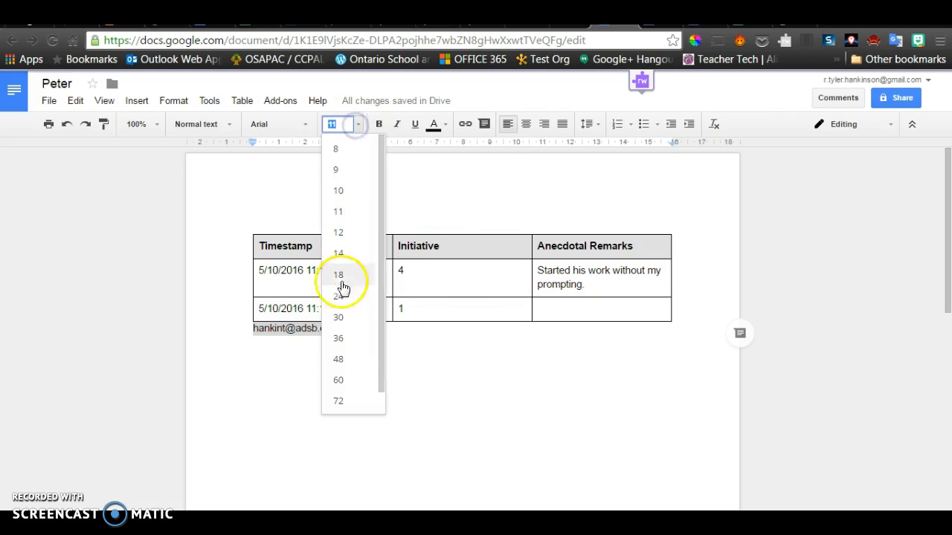
pyautogui.click(339, 313)
pyautogui.click(510, 424)
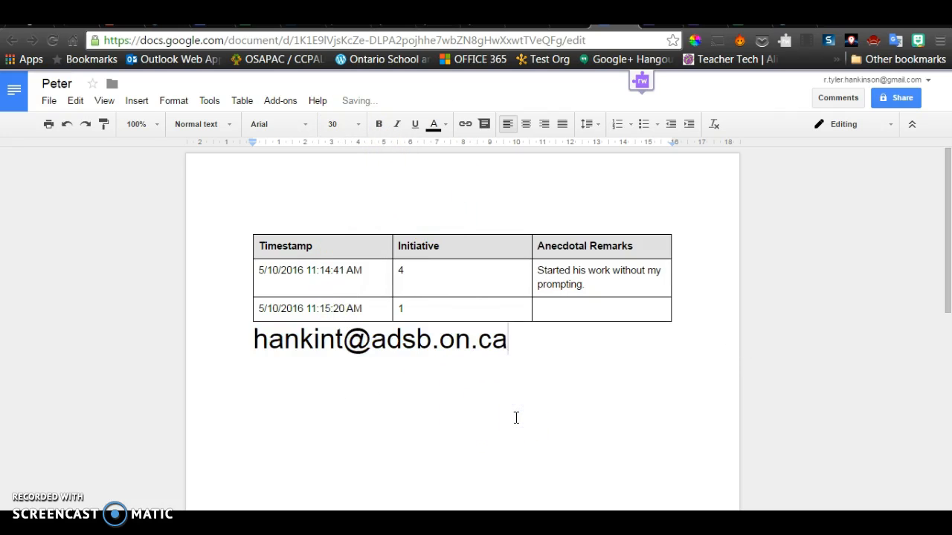